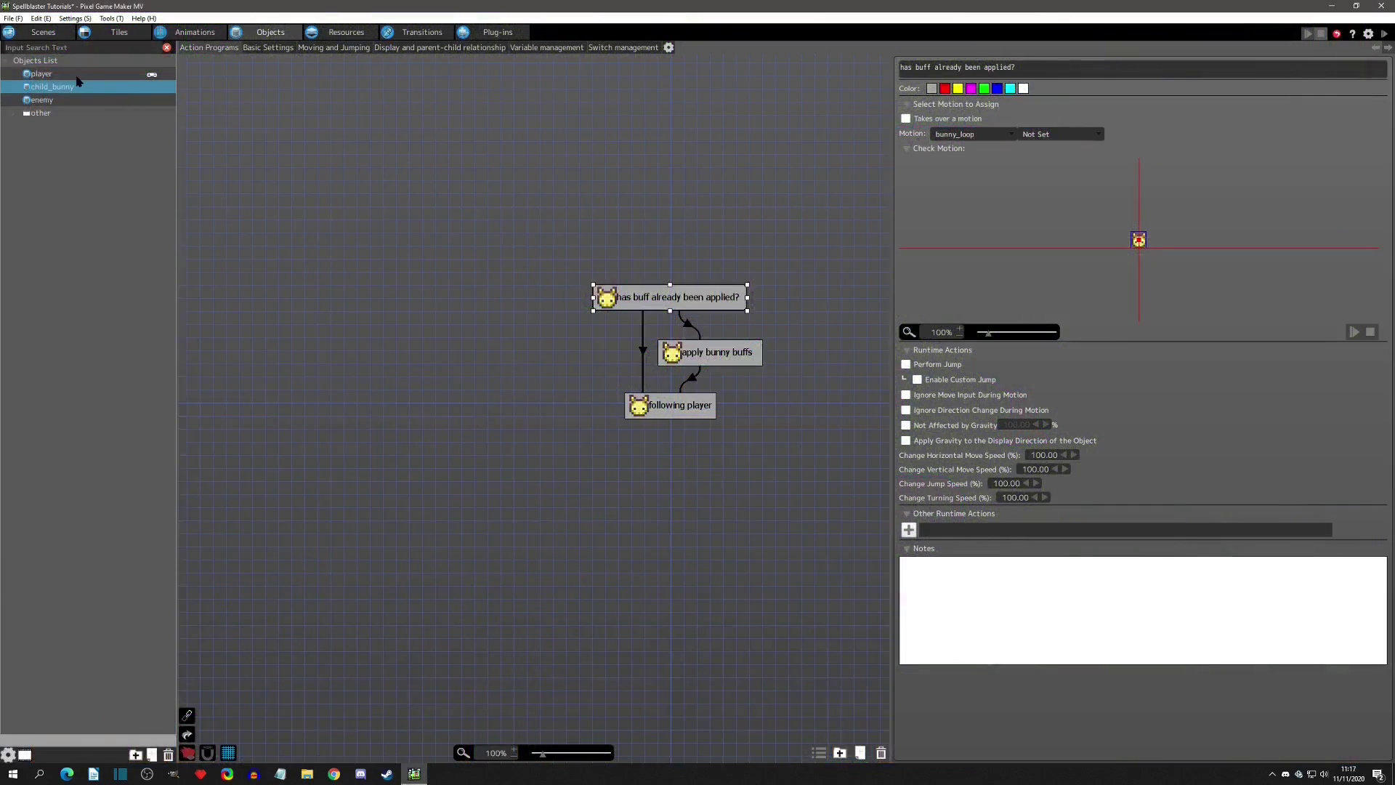
# - Review the player's object connections, enabling the Connect Object settings item and inspecting the bunny connection
pyautogui.click(45, 74)
pyautogui.click(86, 88)
pyautogui.click(101, 74)
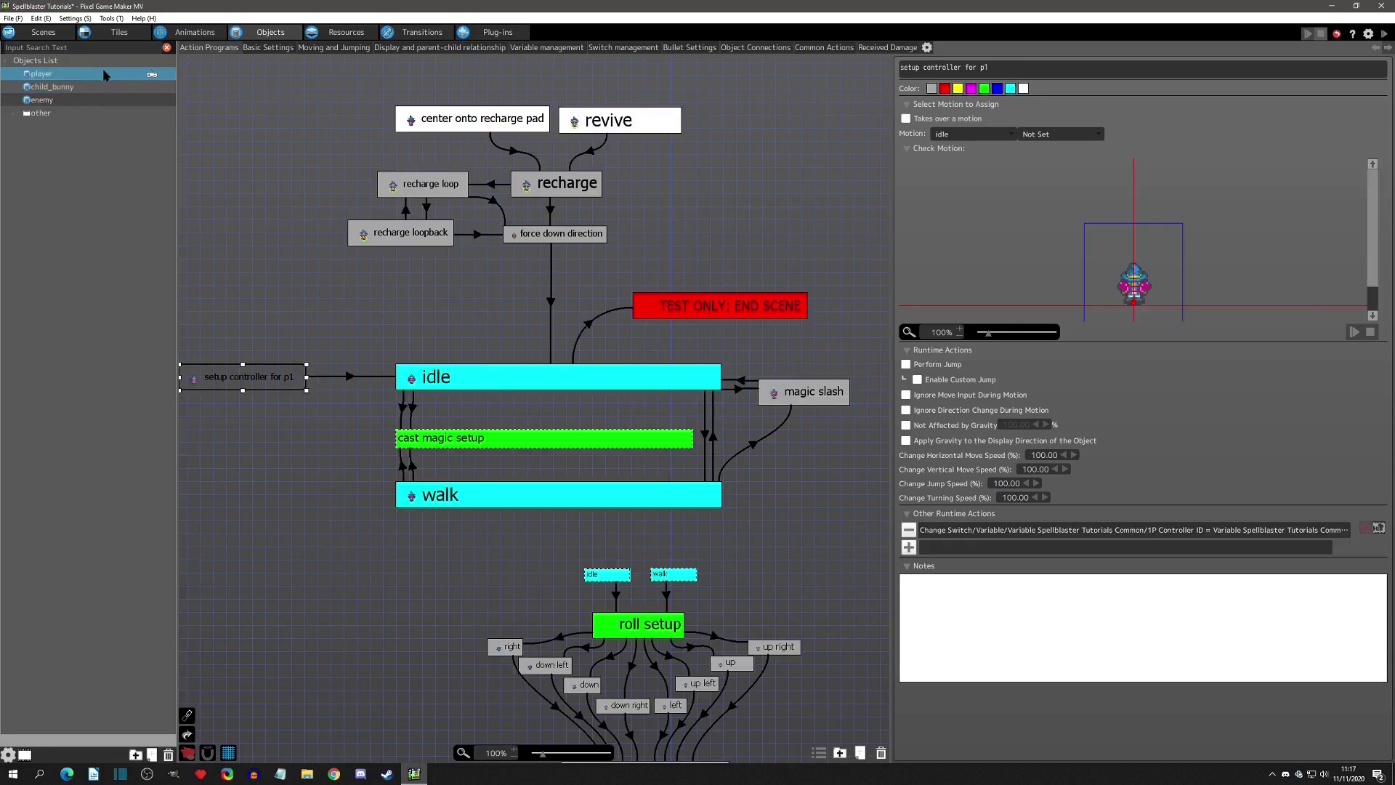
pyautogui.click(755, 50)
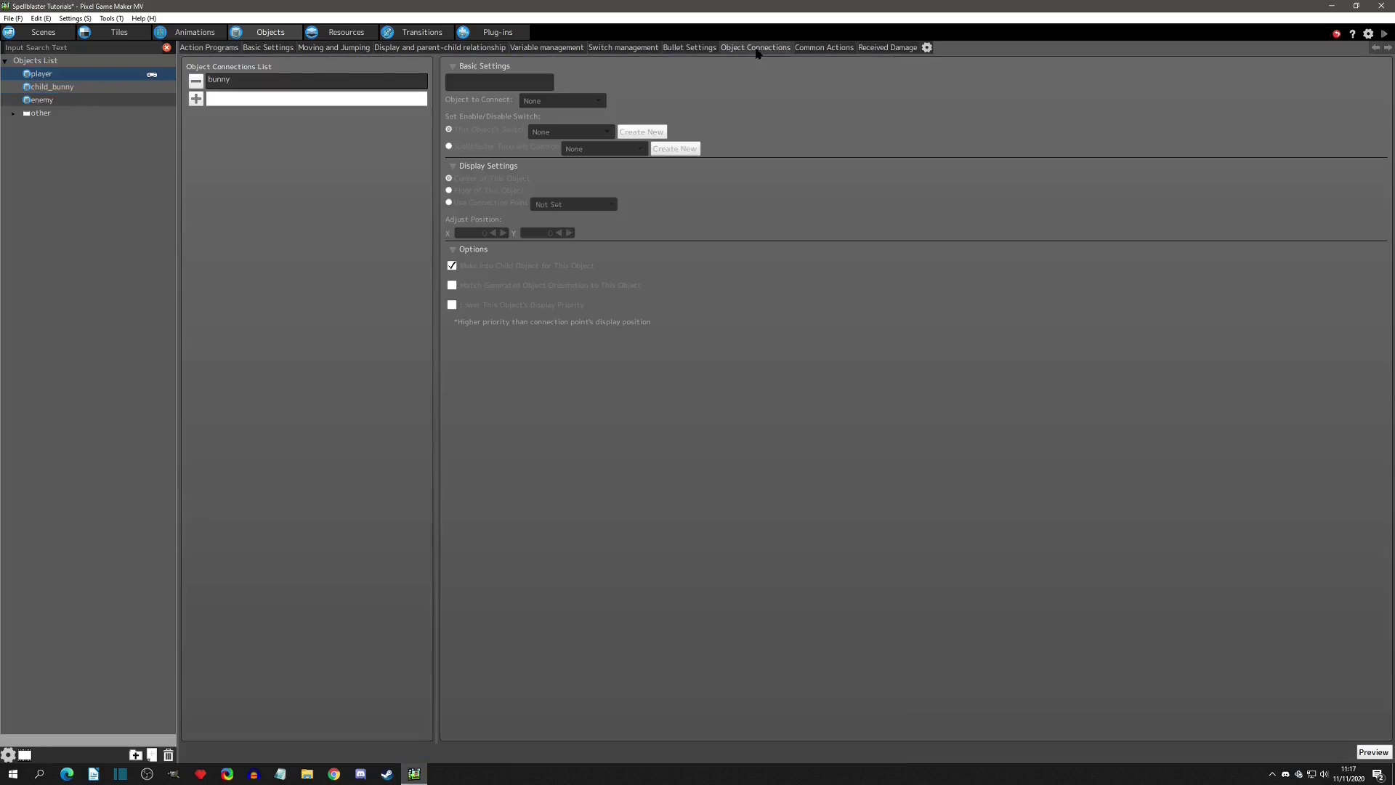
pyautogui.click(927, 48)
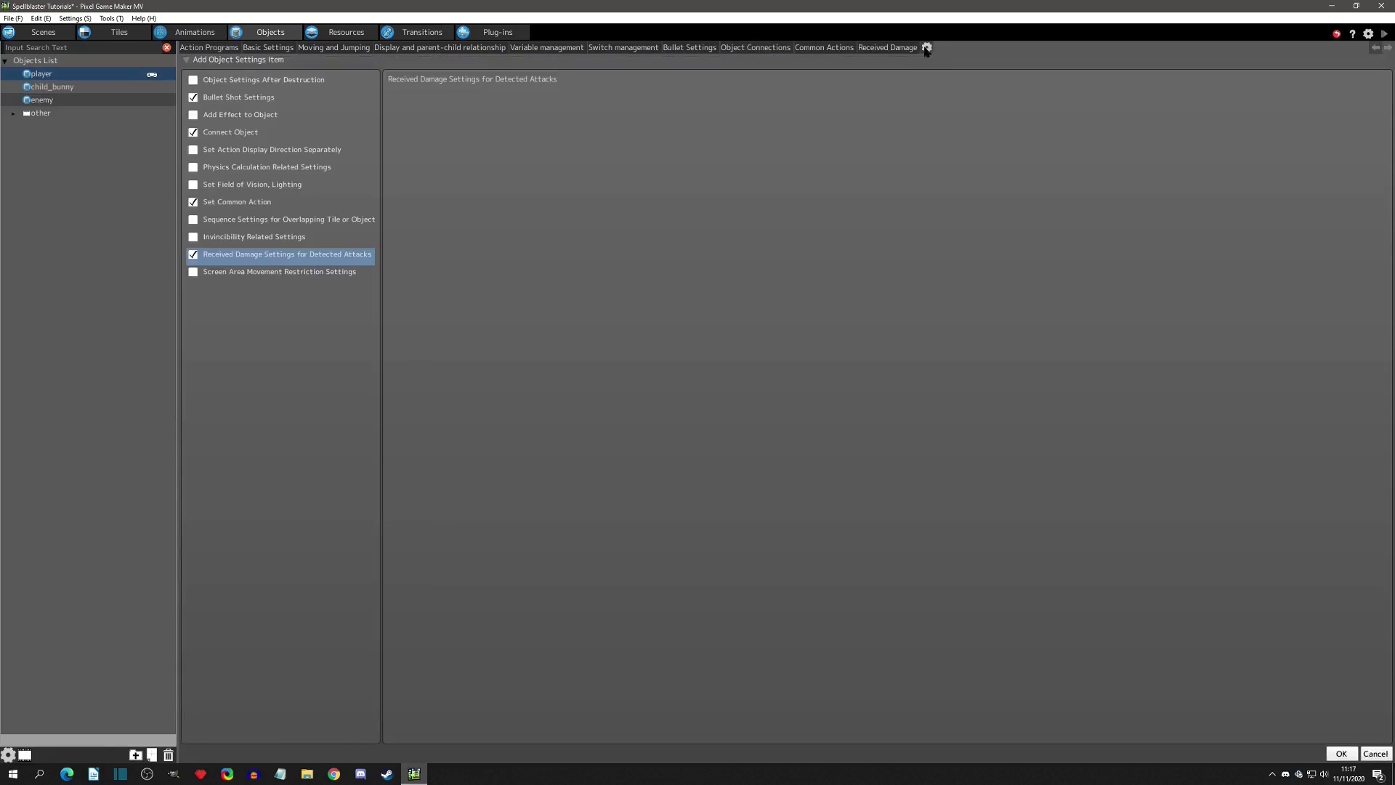
pyautogui.click(194, 132)
pyautogui.click(738, 50)
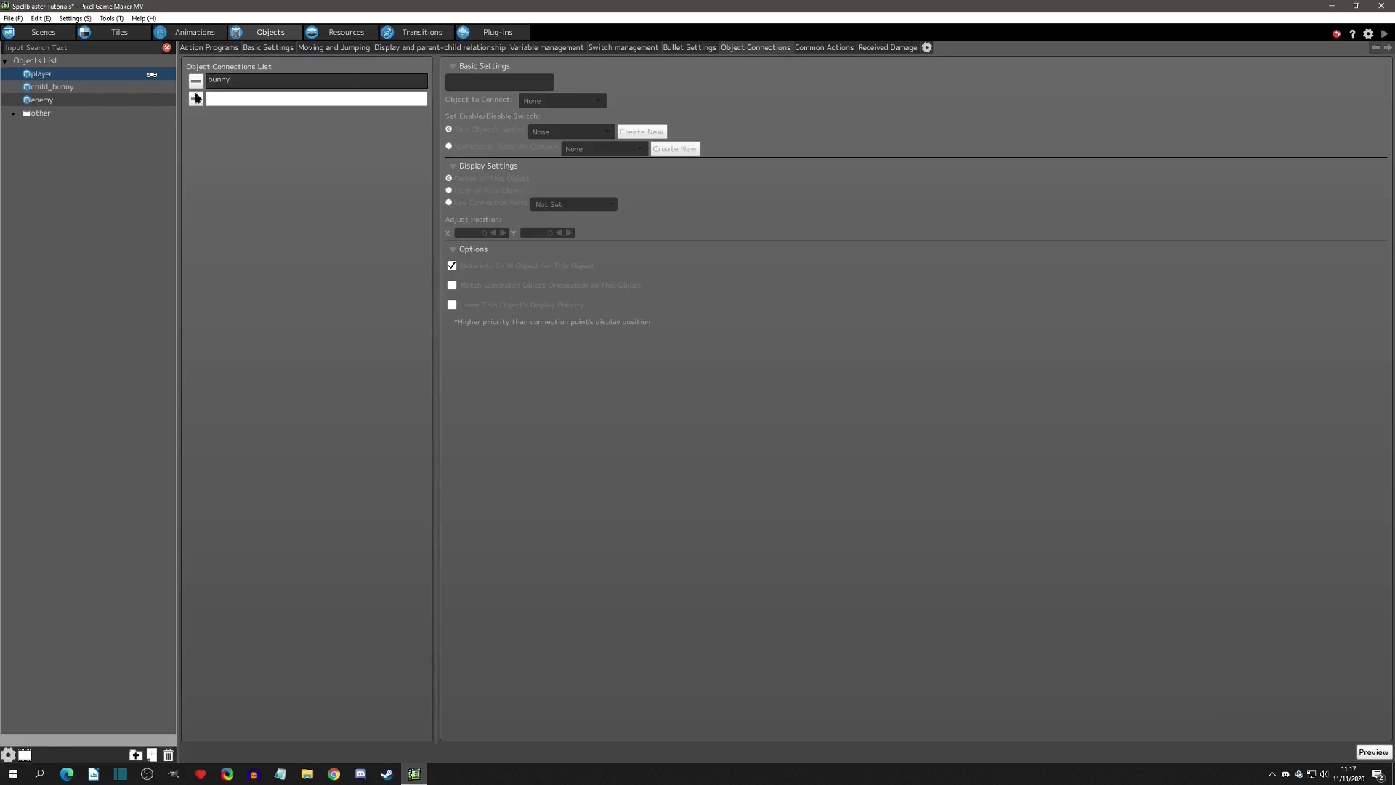
pyautogui.click(224, 86)
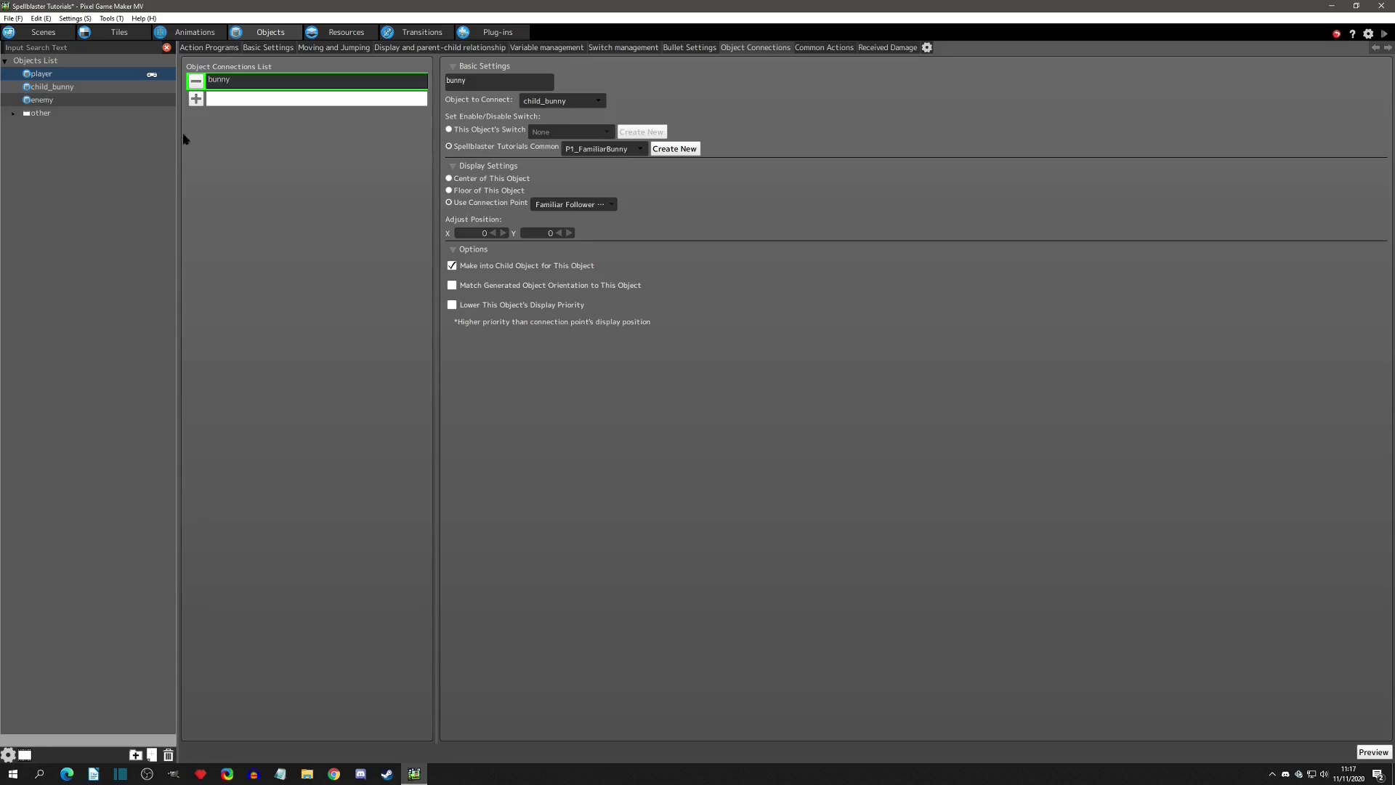
# - Set child_bunny's movement to Stick to Parent Object and launch a test play
pyautogui.click(79, 88)
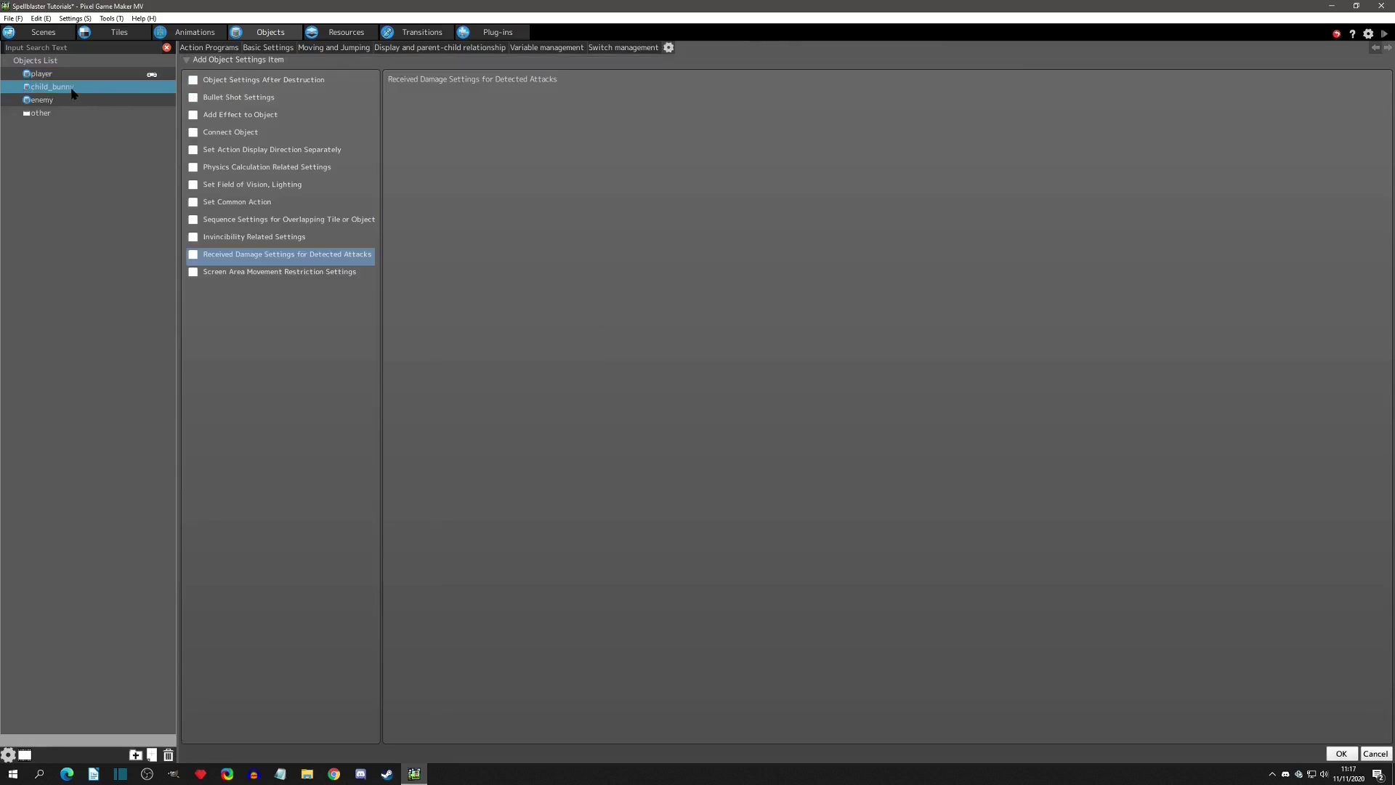
pyautogui.click(205, 49)
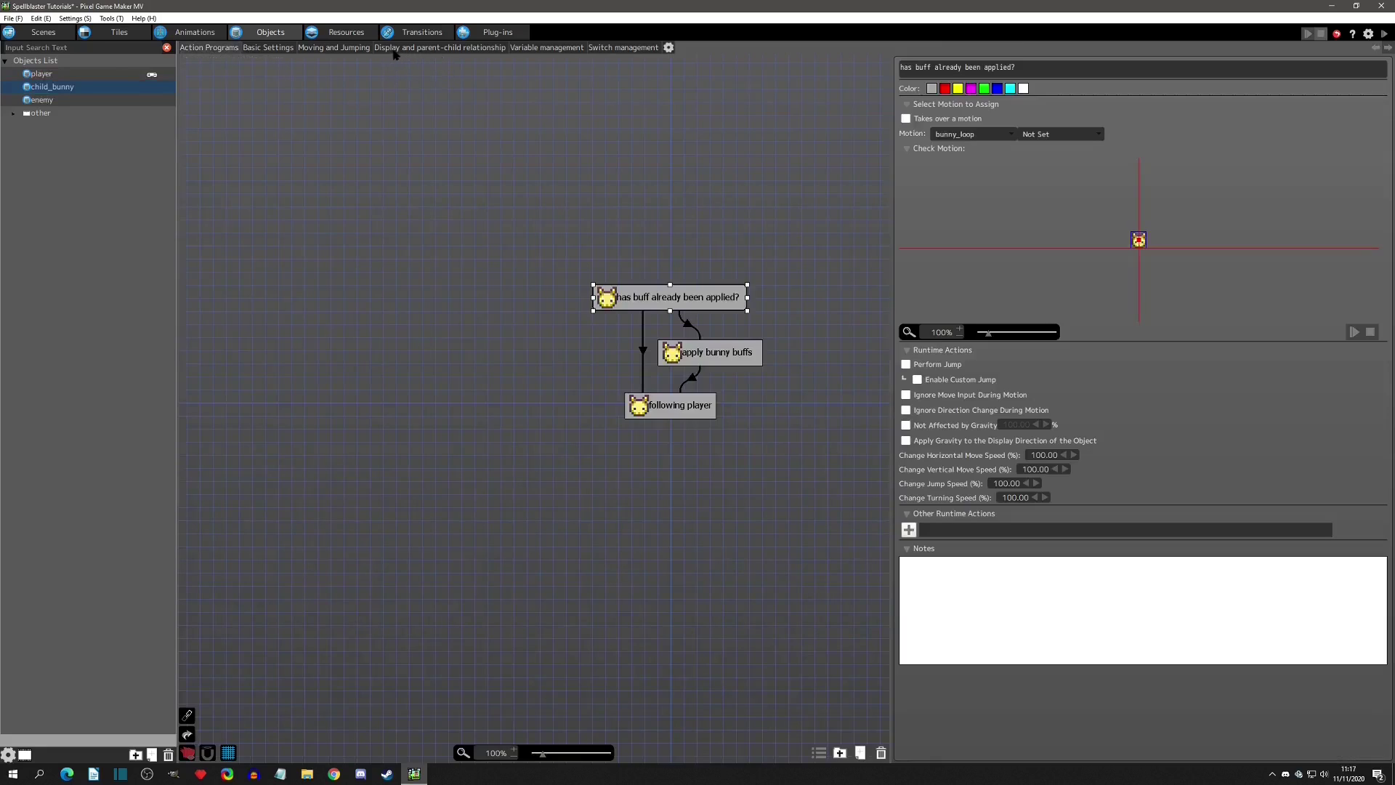
pyautogui.click(490, 48)
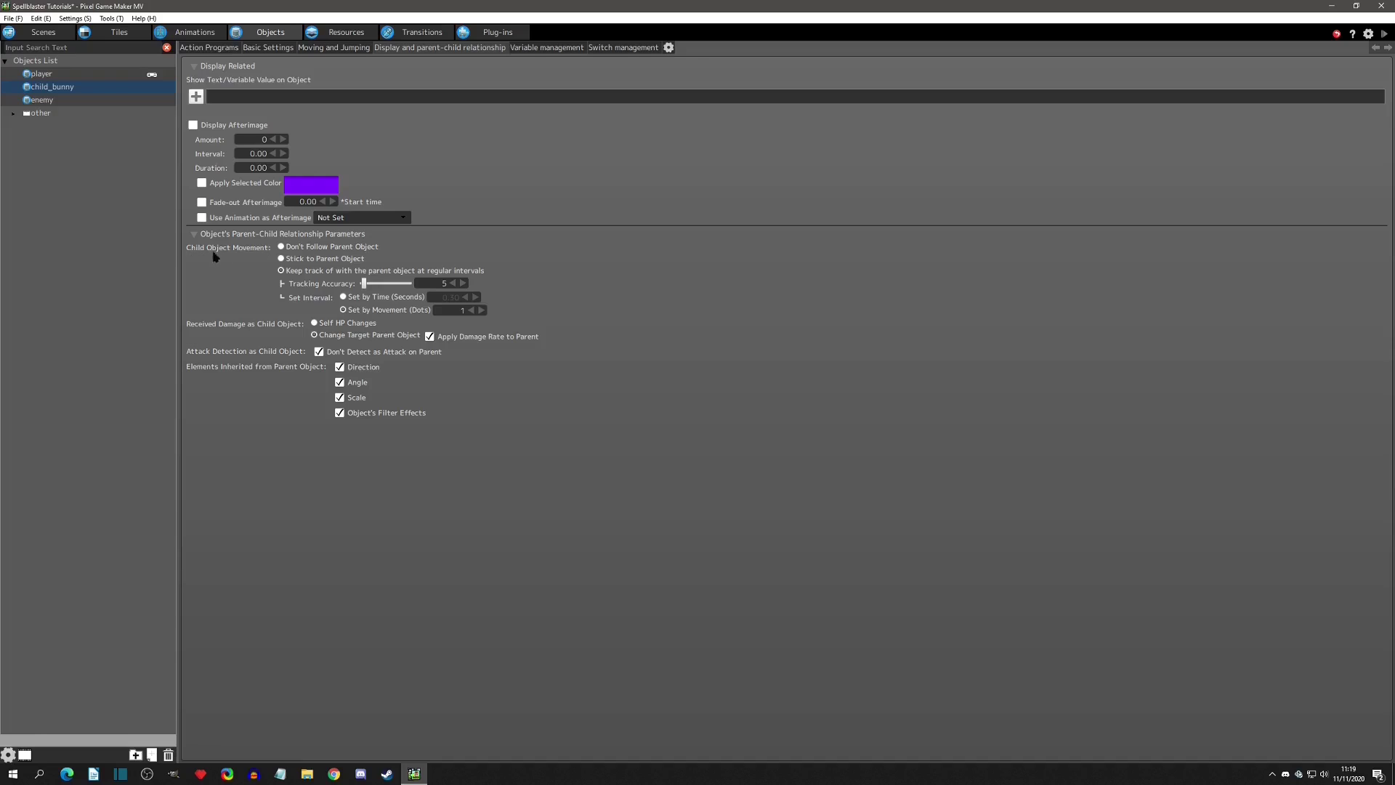
pyautogui.click(283, 259)
pyautogui.click(1384, 34)
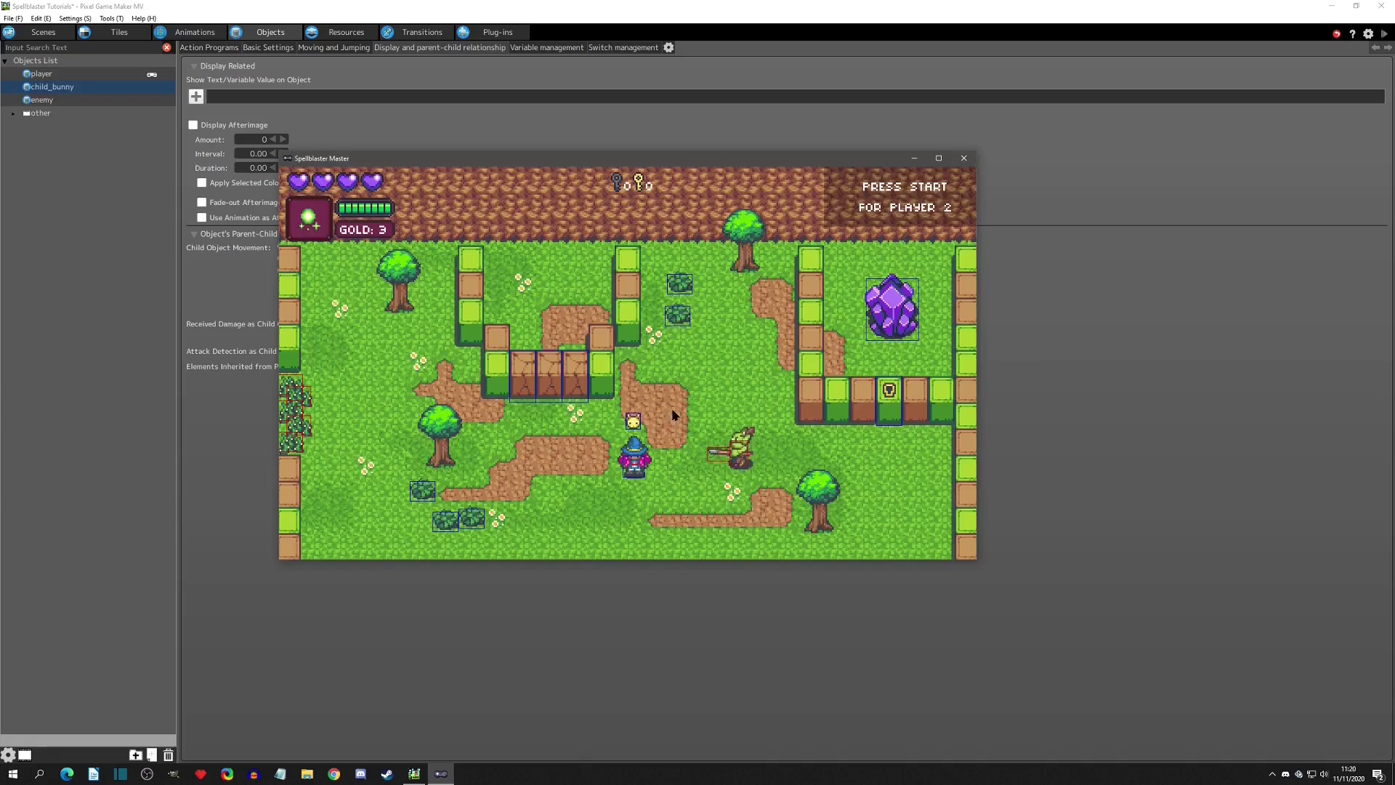
# - Walk the wizard left, right, up and down, watching the bunny stay attached beside him
pyautogui.press('Left')
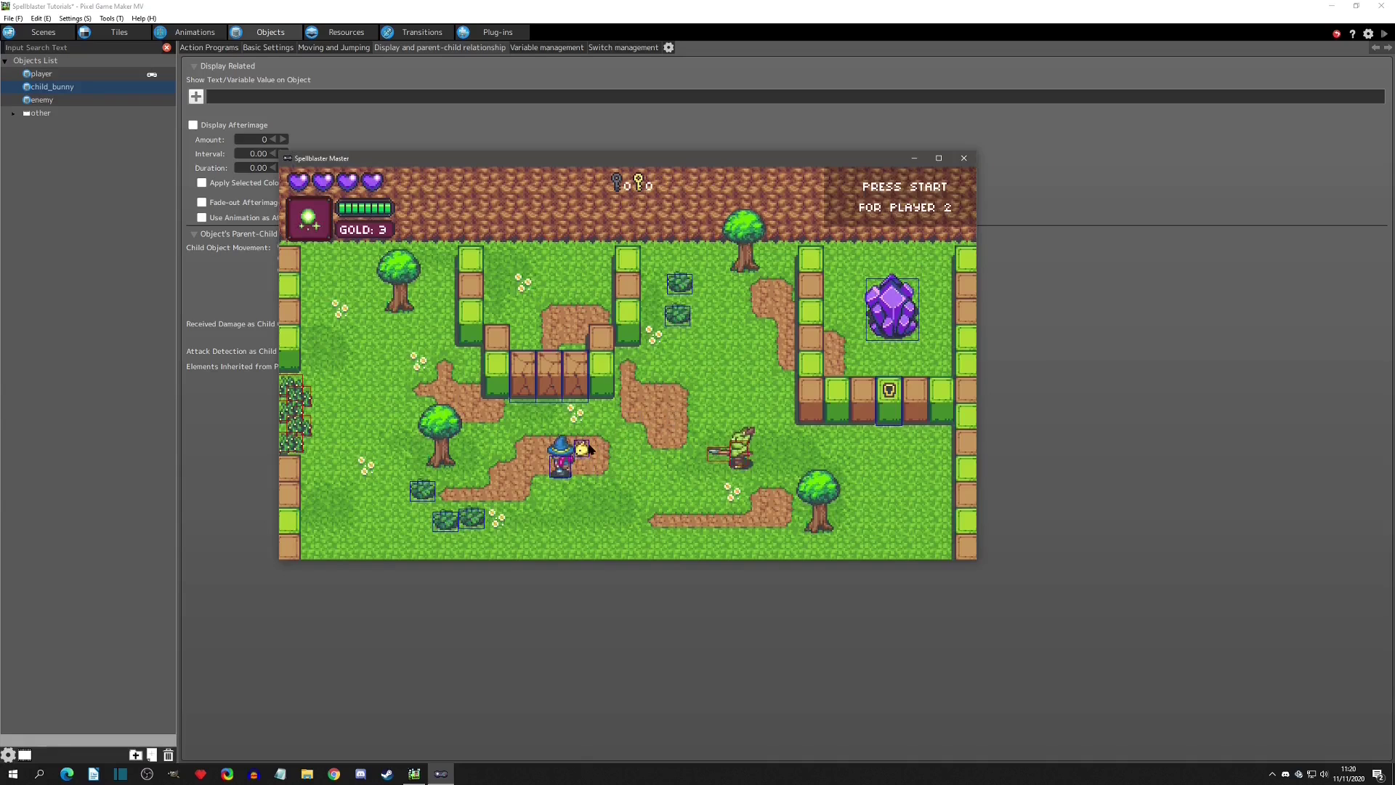
pyautogui.press('Left')
pyautogui.press('Right')
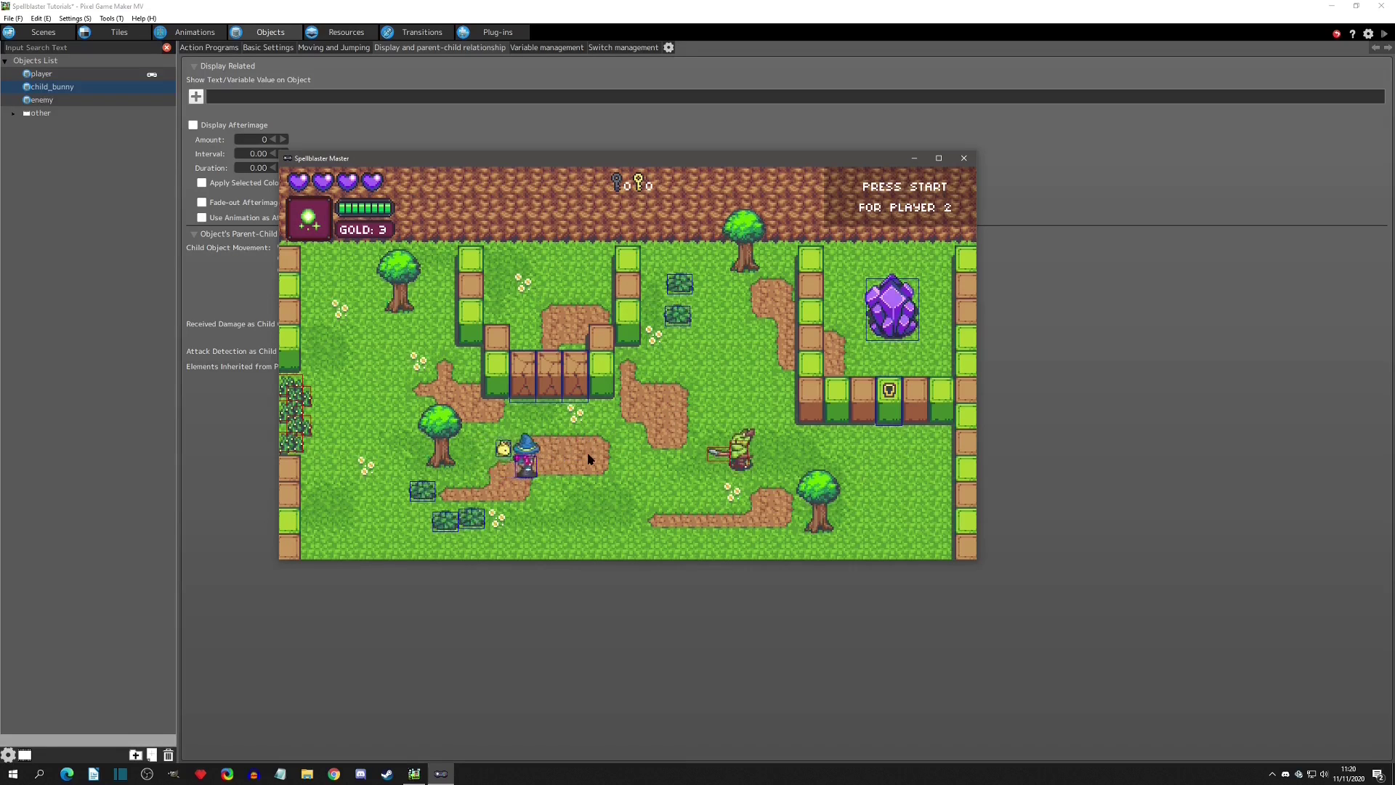
pyautogui.press('Up')
pyautogui.press('Left')
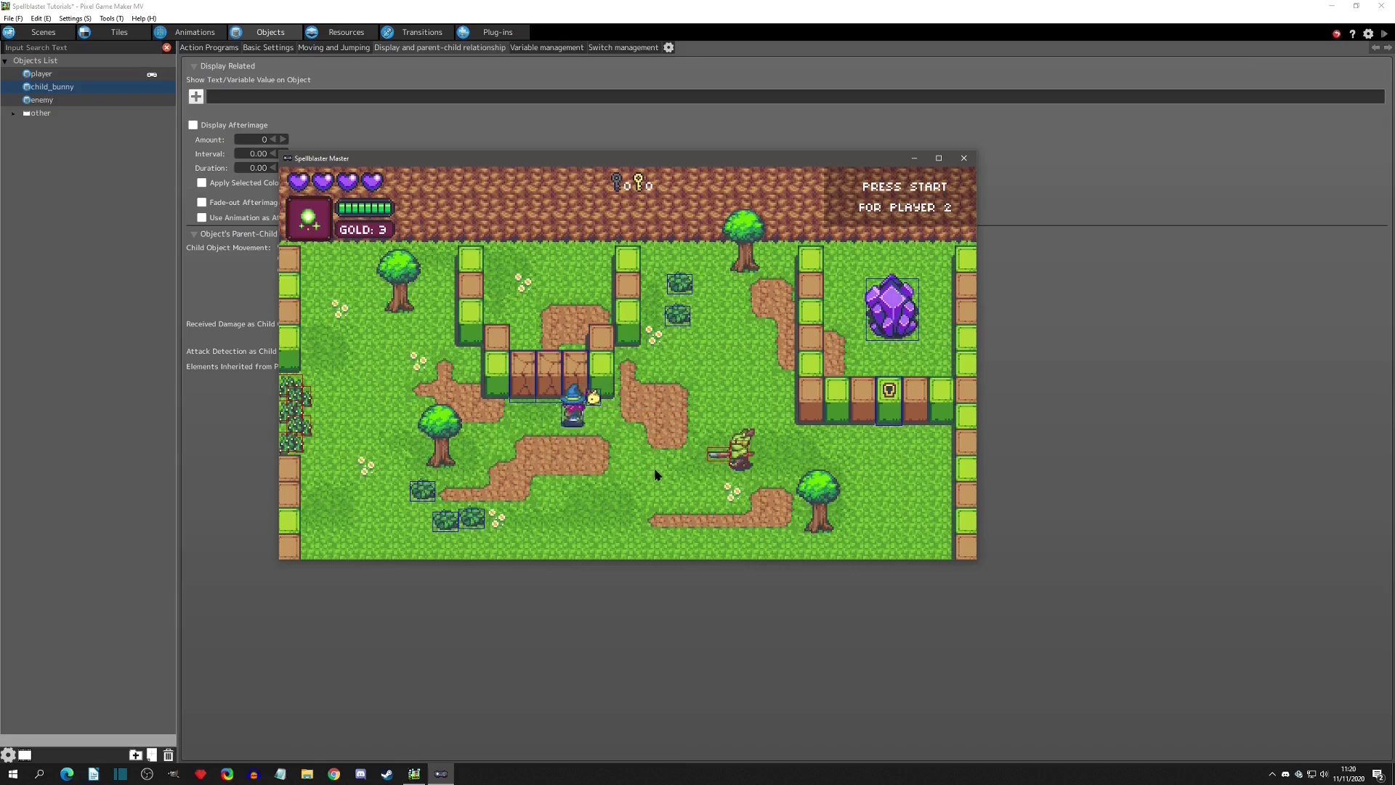
pyautogui.press('Down')
pyautogui.press('Right')
pyautogui.press('Up')
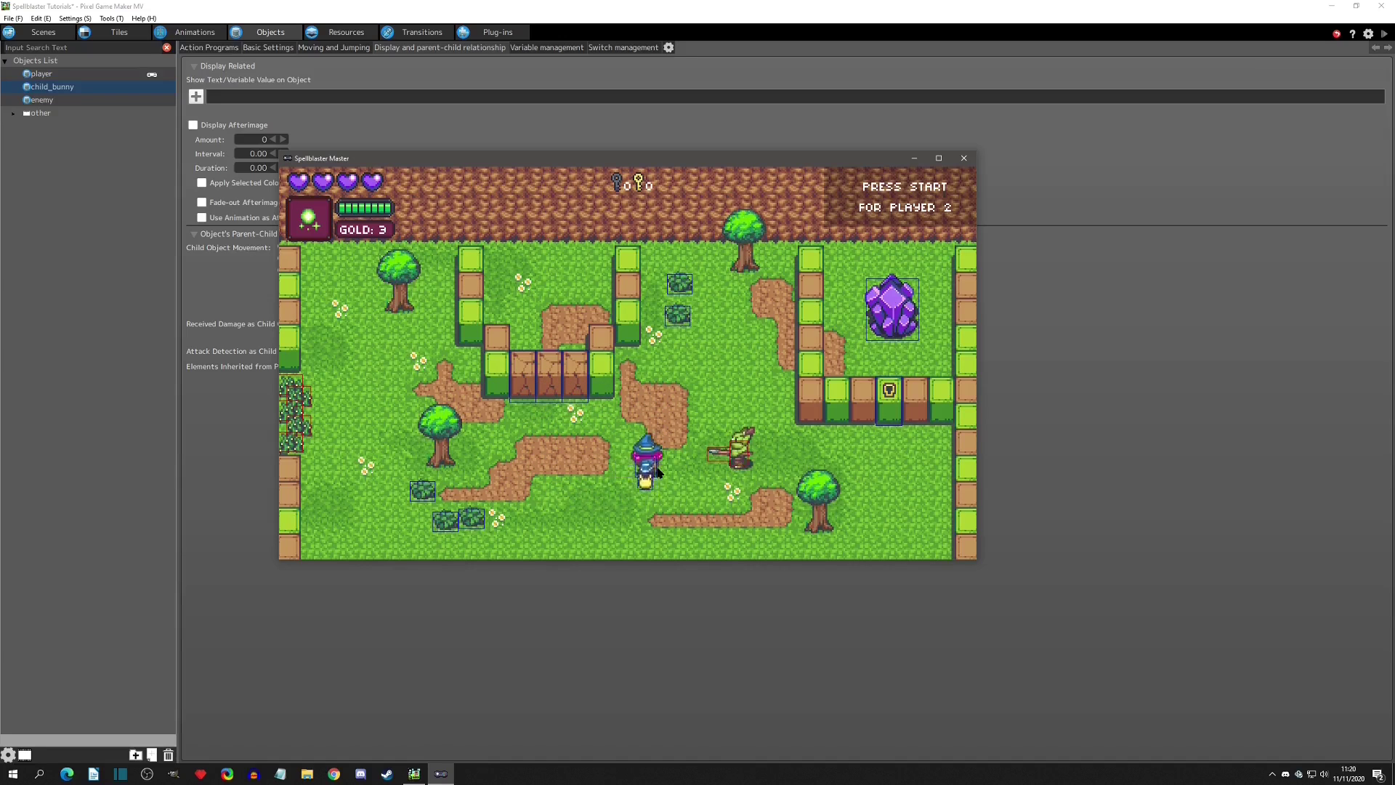
pyautogui.press('Left')
pyautogui.press('Down')
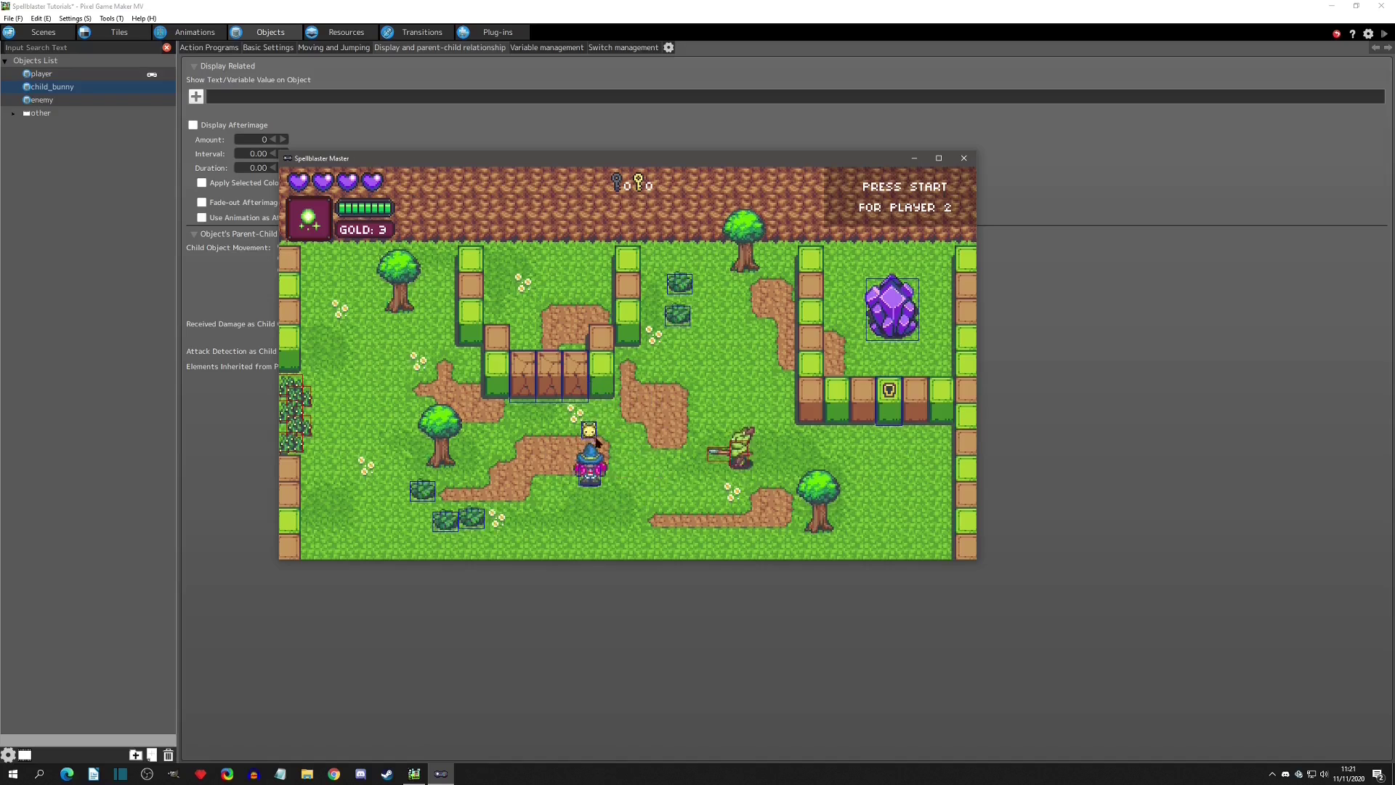
pyautogui.press('Left')
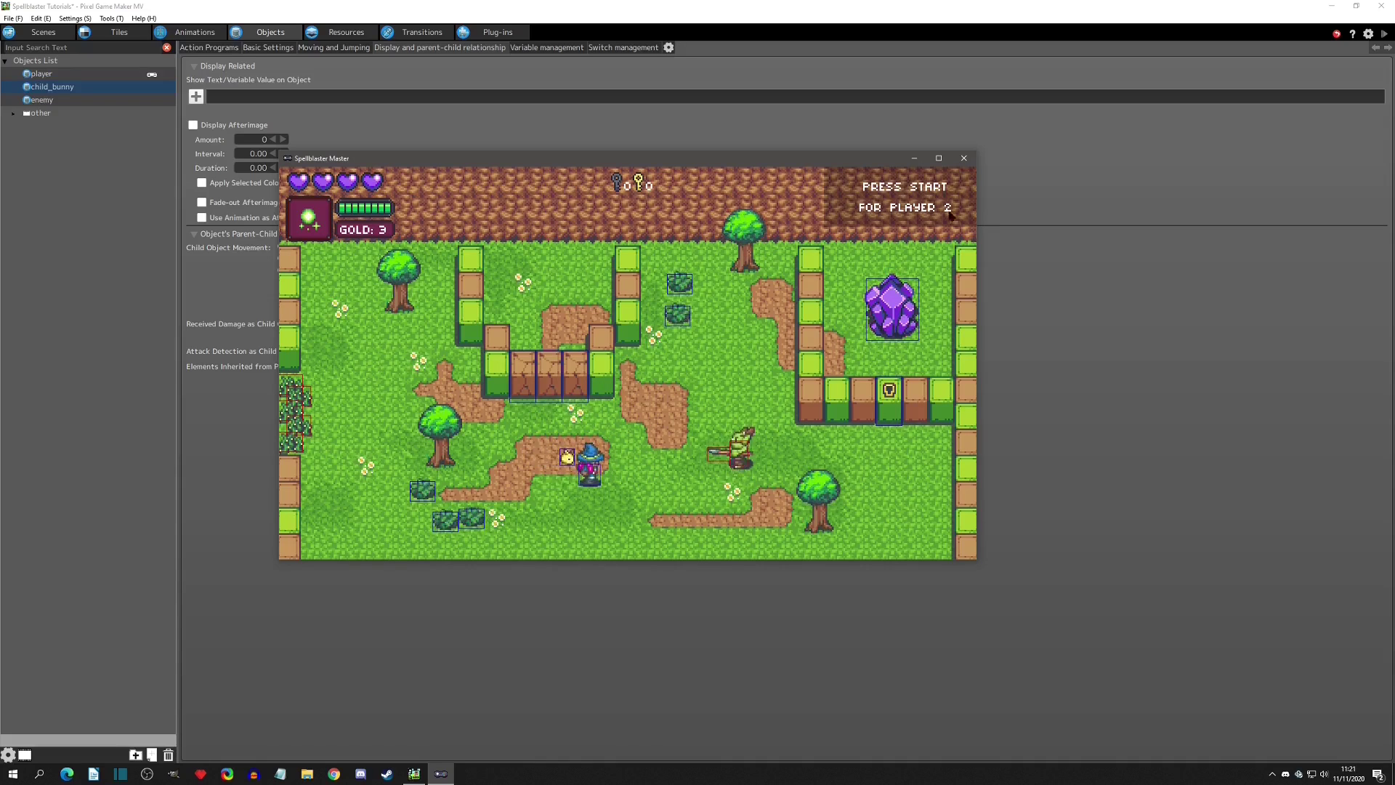
# - Close the test play and keep Familiar Follower Point as the player's bunny connection point
pyautogui.click(963, 157)
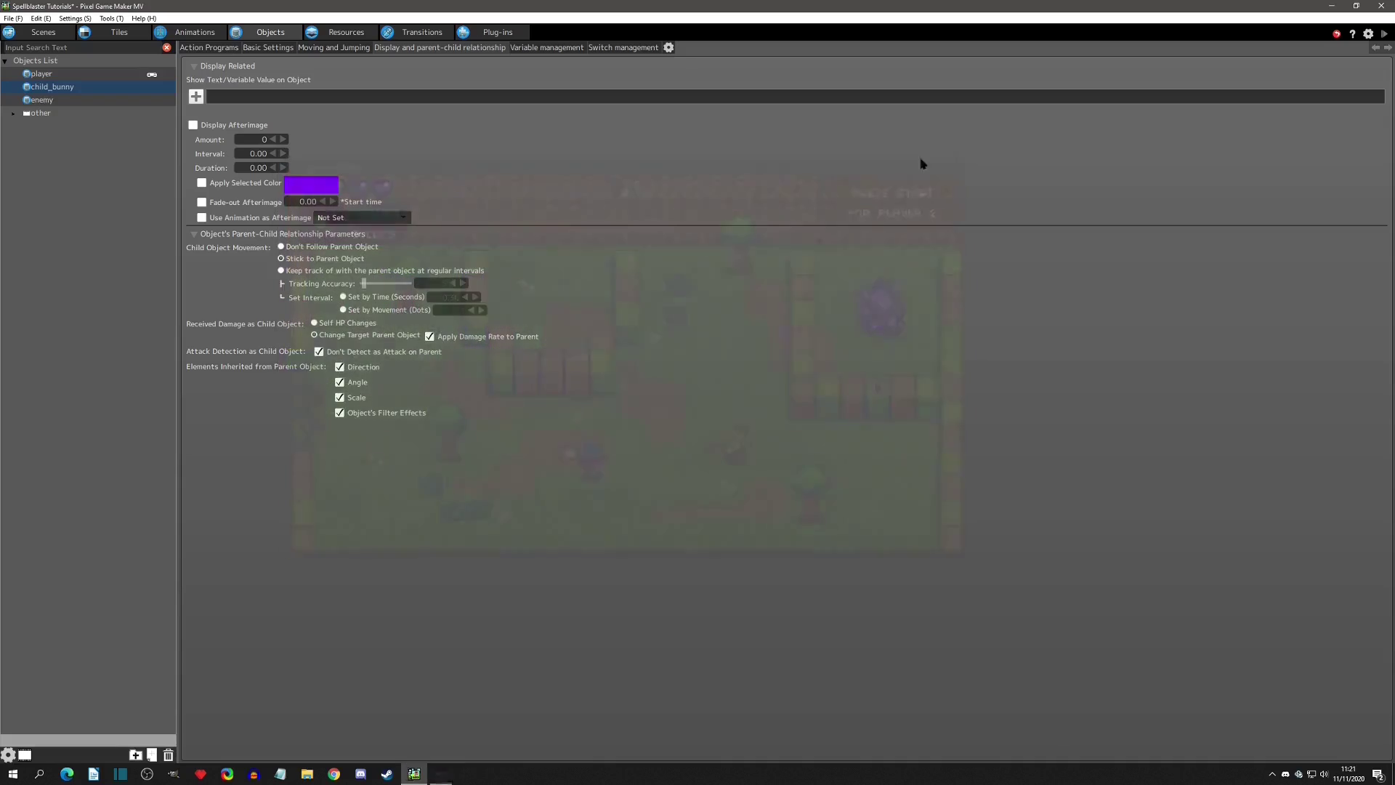
pyautogui.click(56, 74)
pyautogui.click(747, 50)
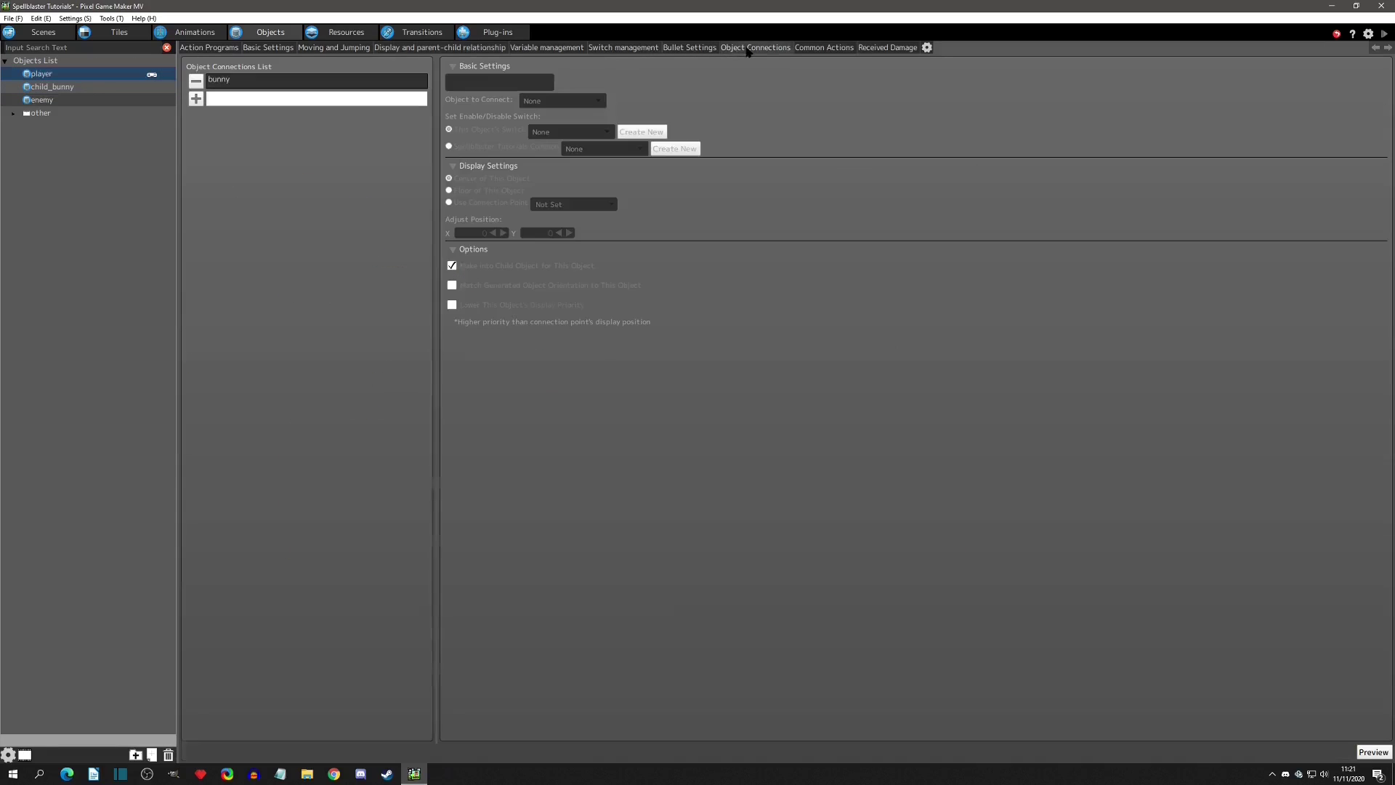
pyautogui.click(343, 83)
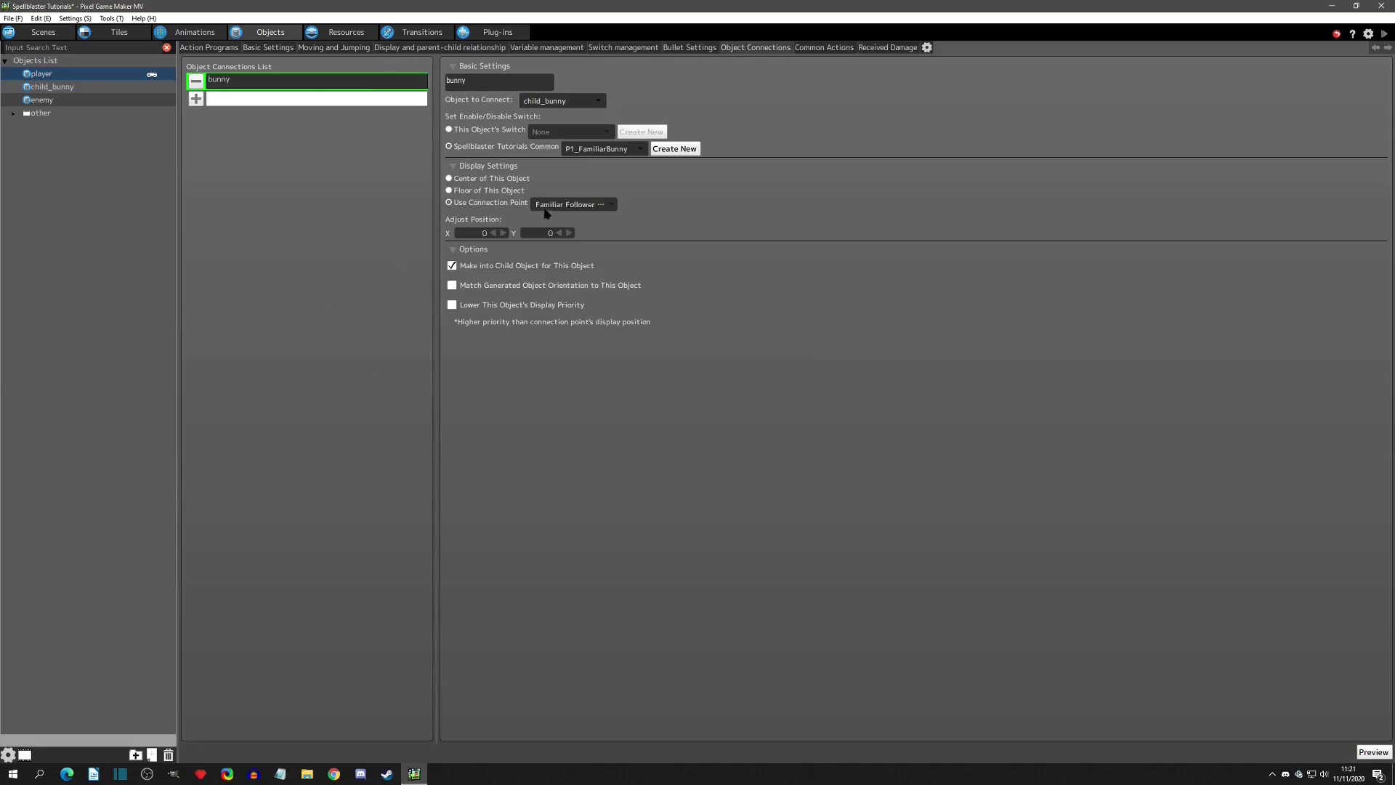
pyautogui.click(576, 205)
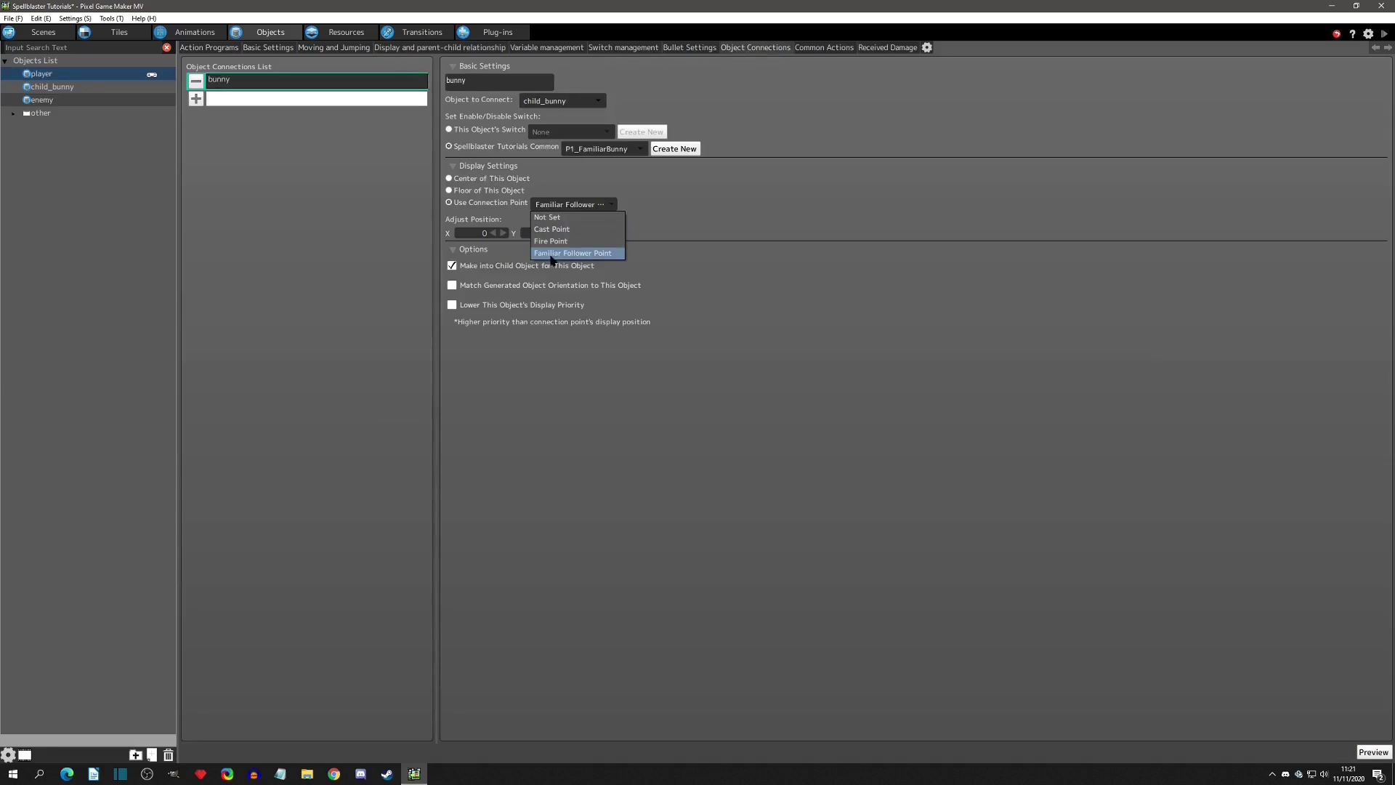
pyautogui.click(614, 257)
# - Check the Familiar Follower Point on the p1 idle animation for directions 2, 4, 6 and 8
pyautogui.click(195, 33)
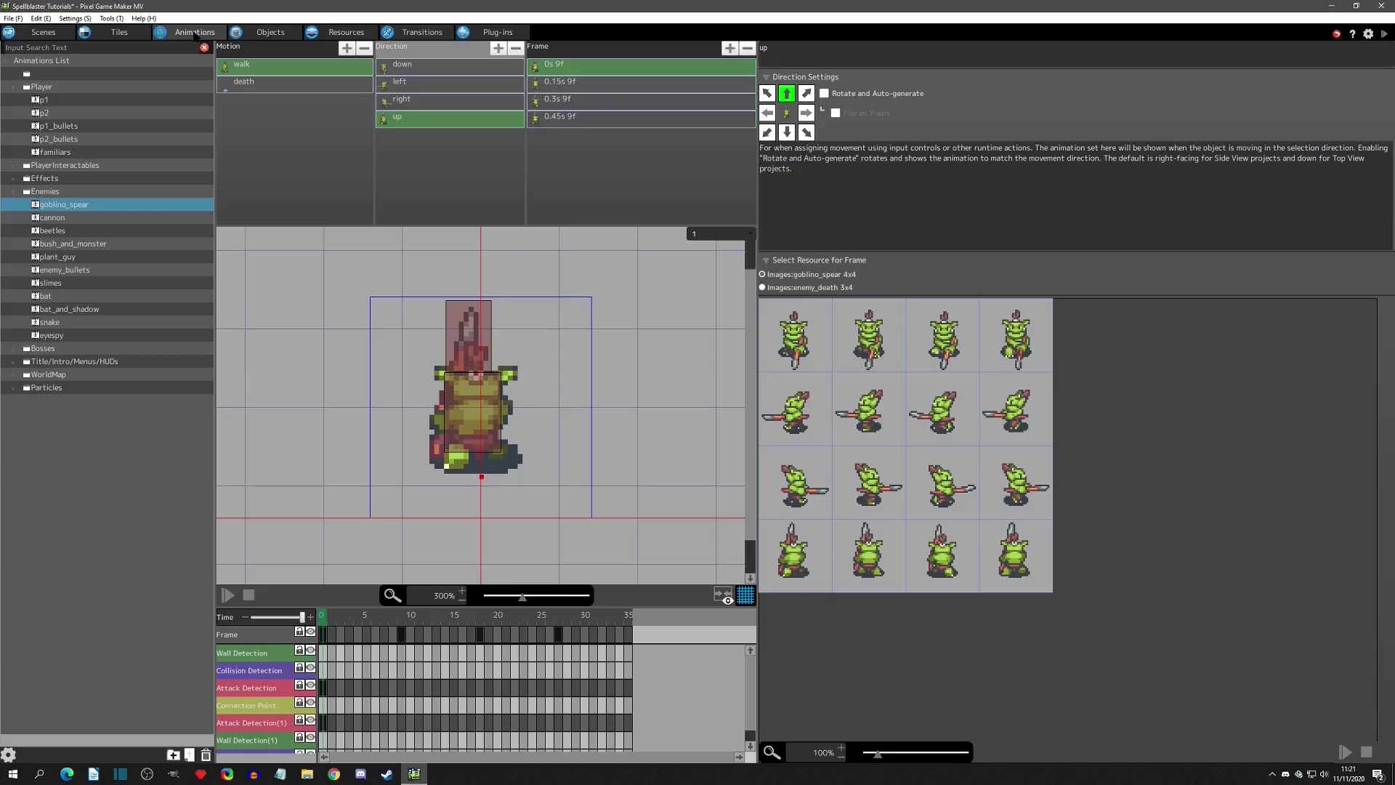
pyautogui.click(51, 102)
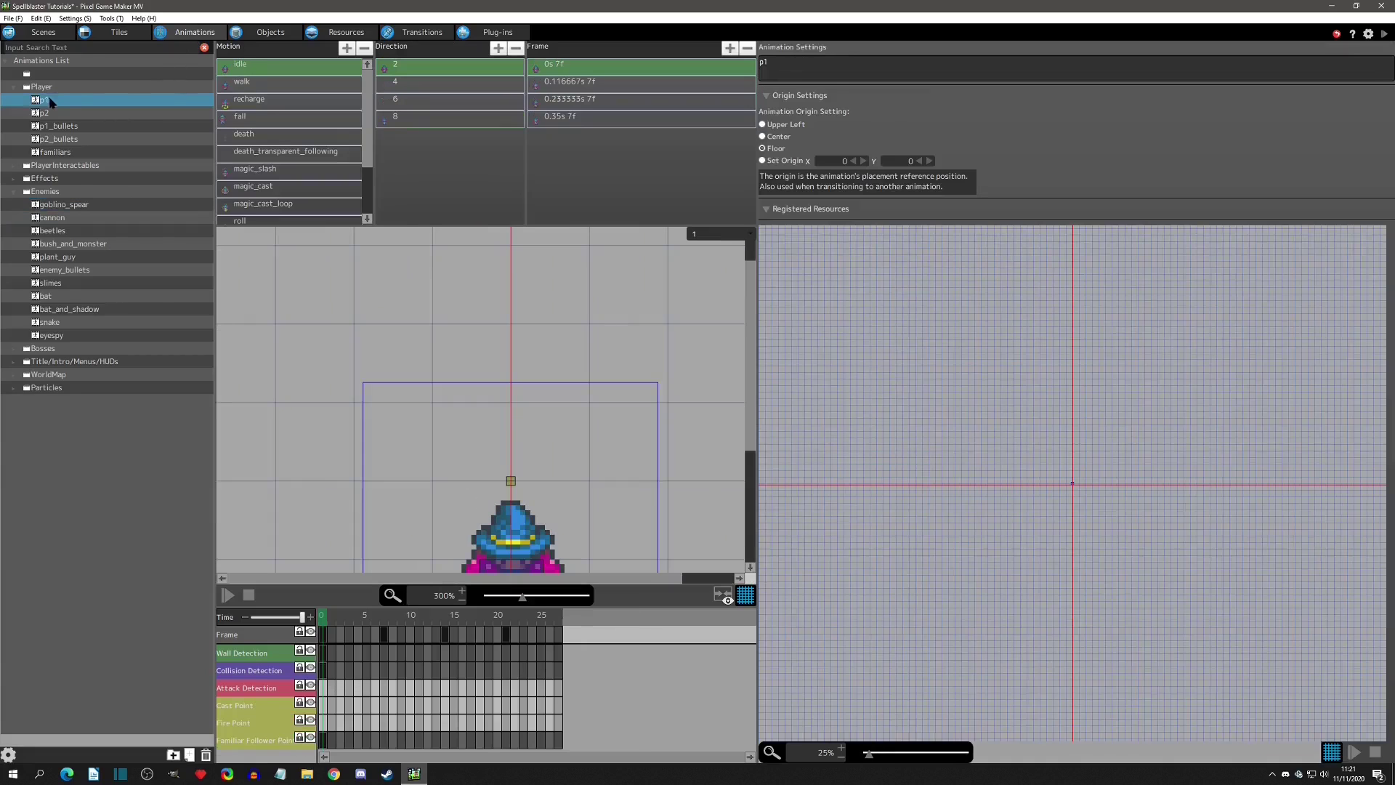
pyautogui.click(420, 69)
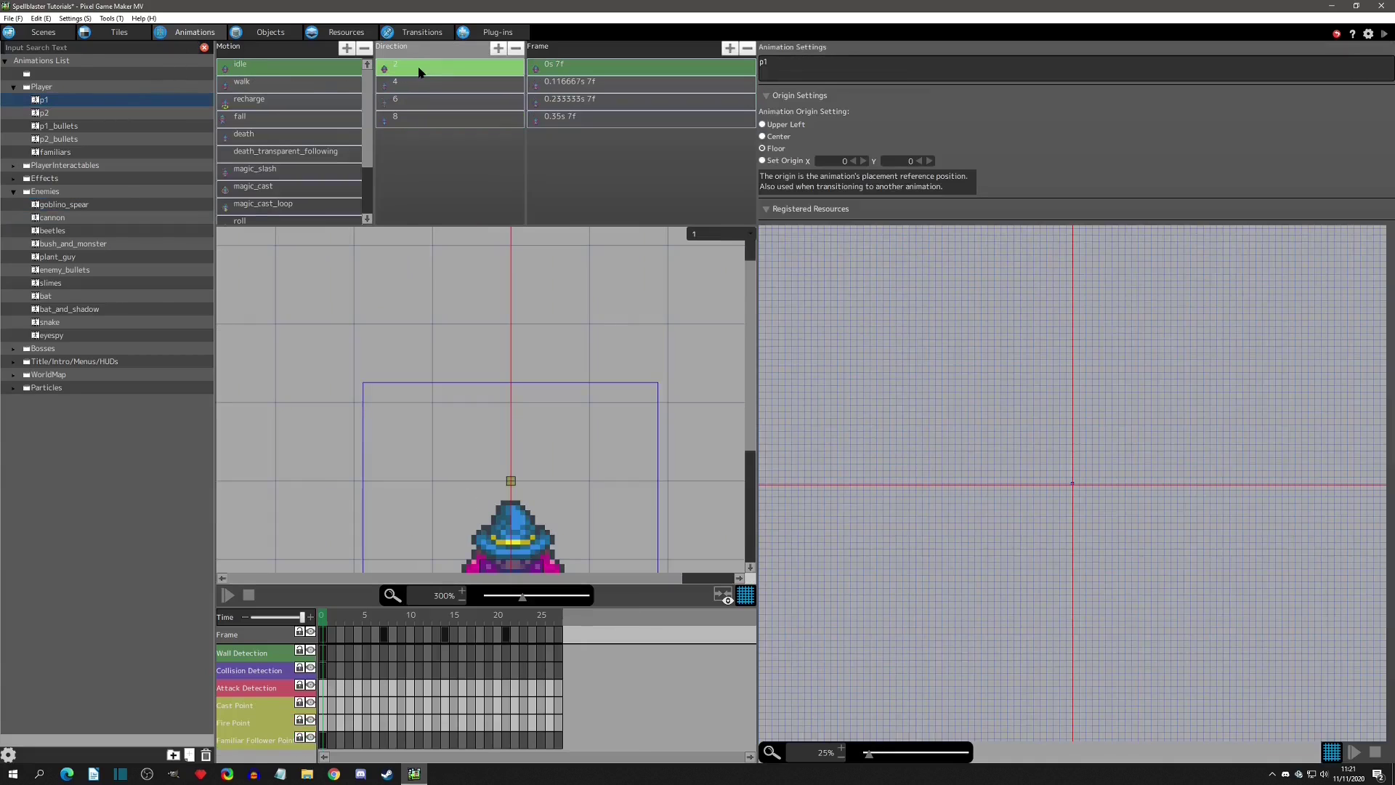
pyautogui.scroll(-3, 552, 363)
pyautogui.scroll(-1, 550, 351)
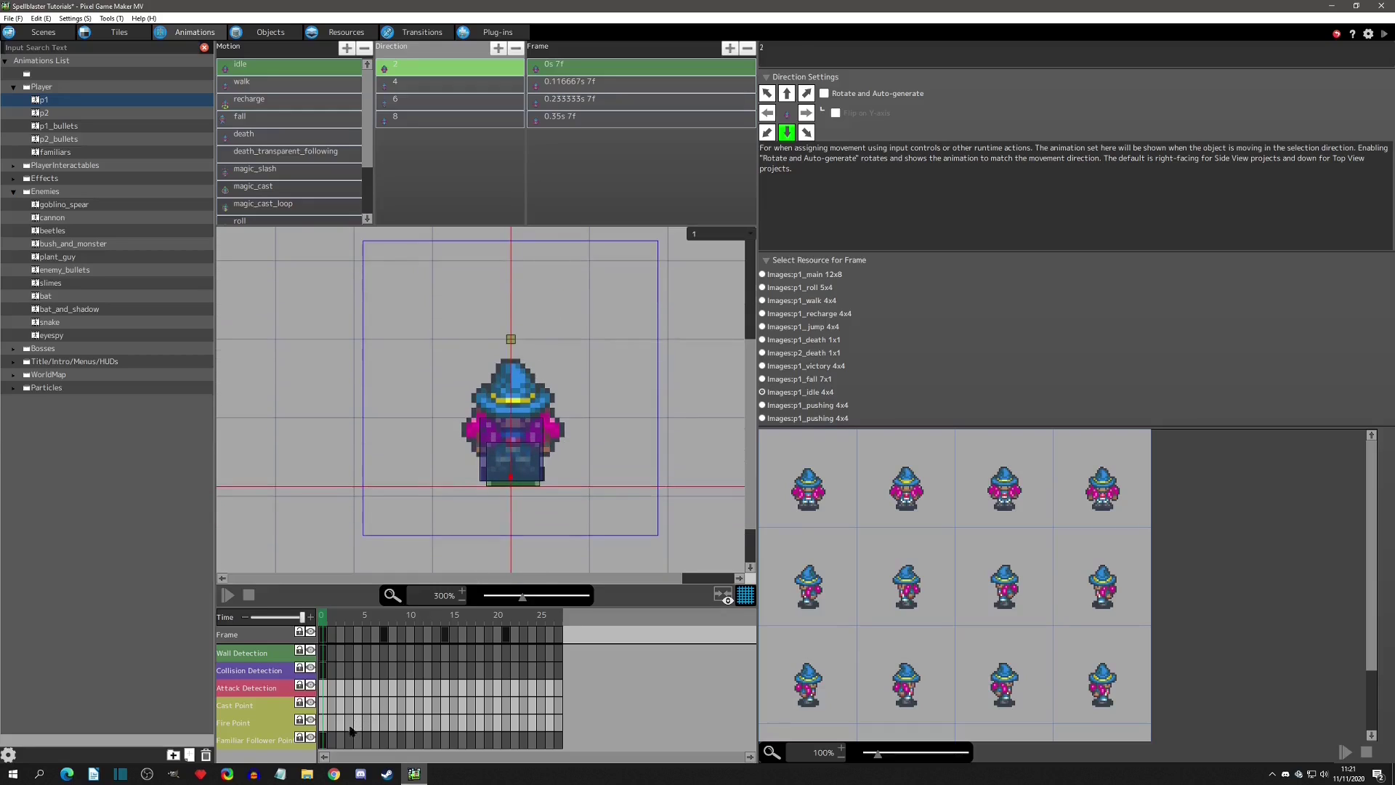
pyautogui.click(324, 740)
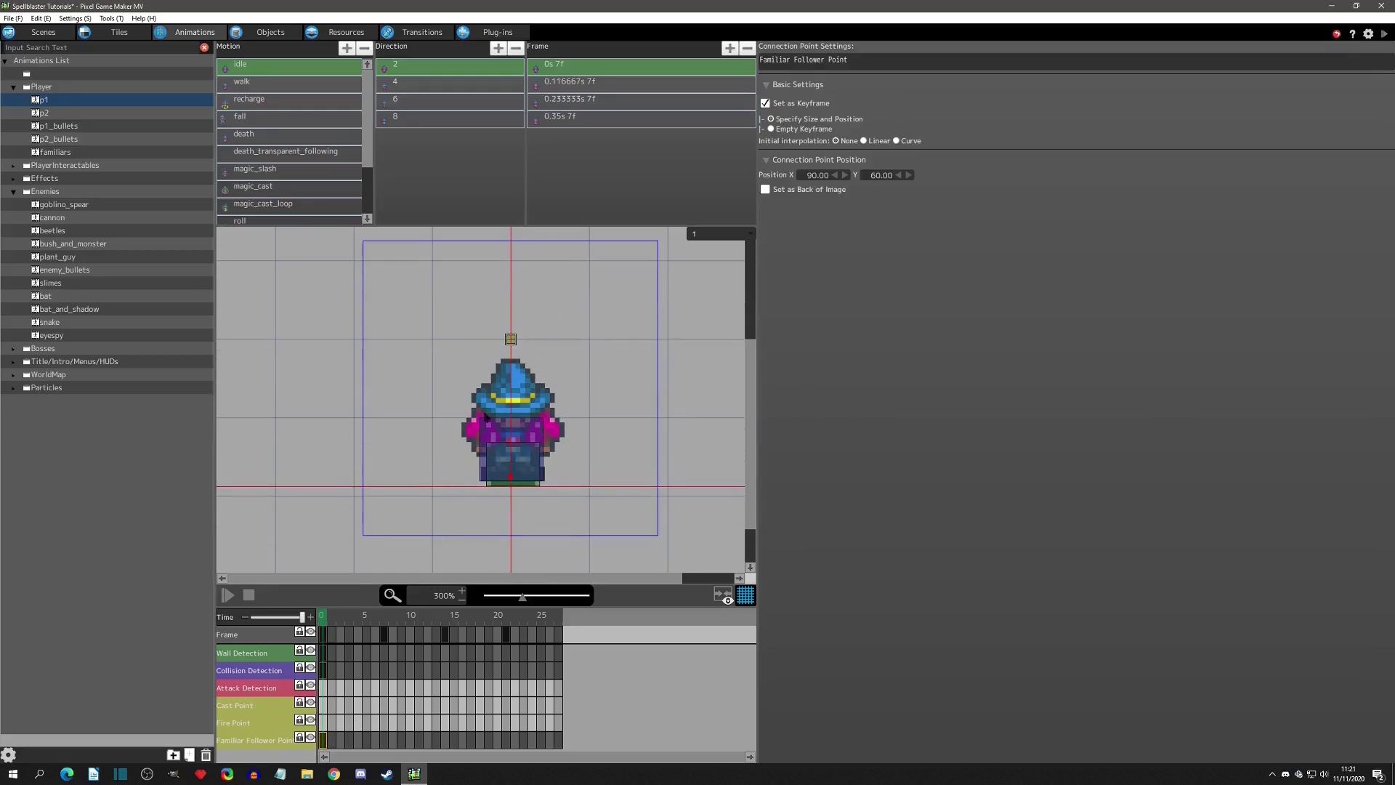
pyautogui.click(427, 86)
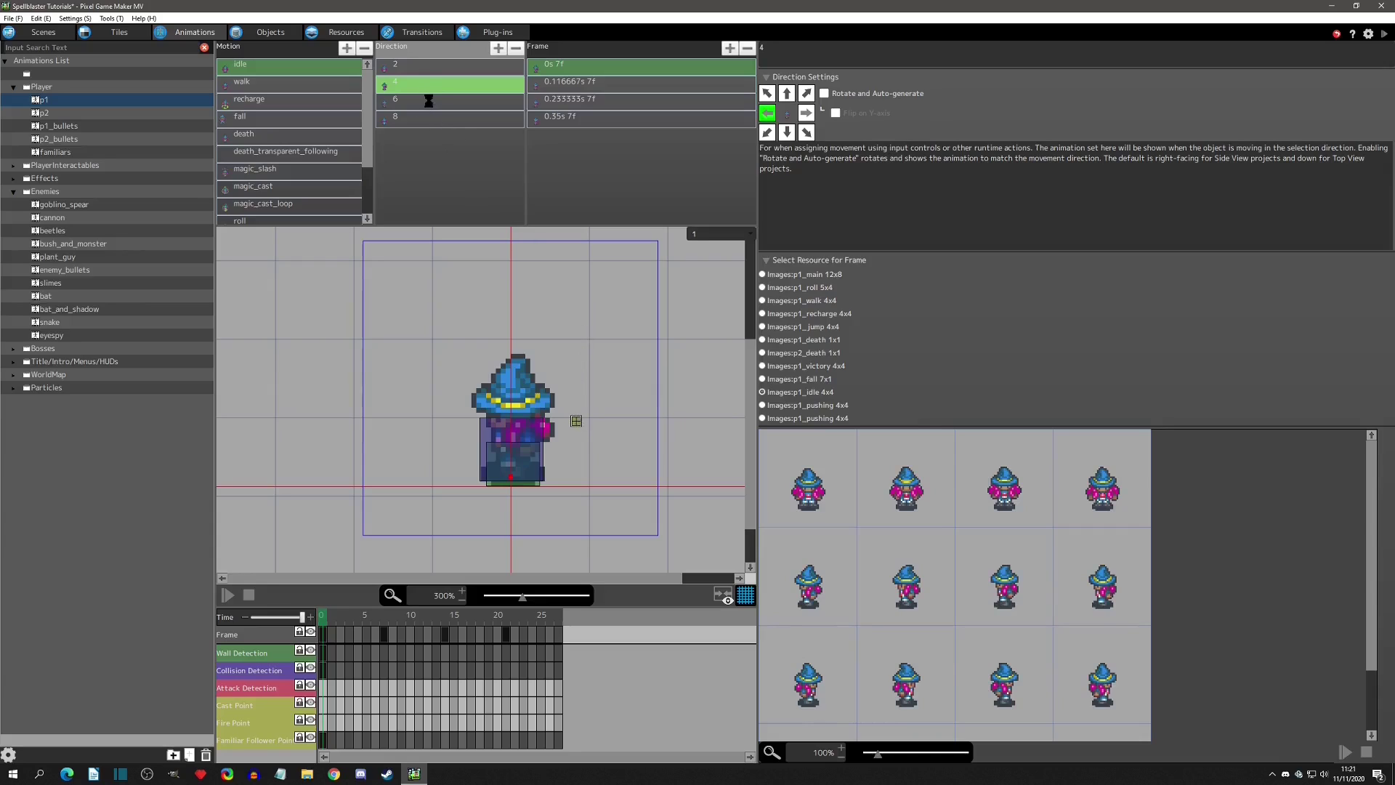
pyautogui.click(429, 102)
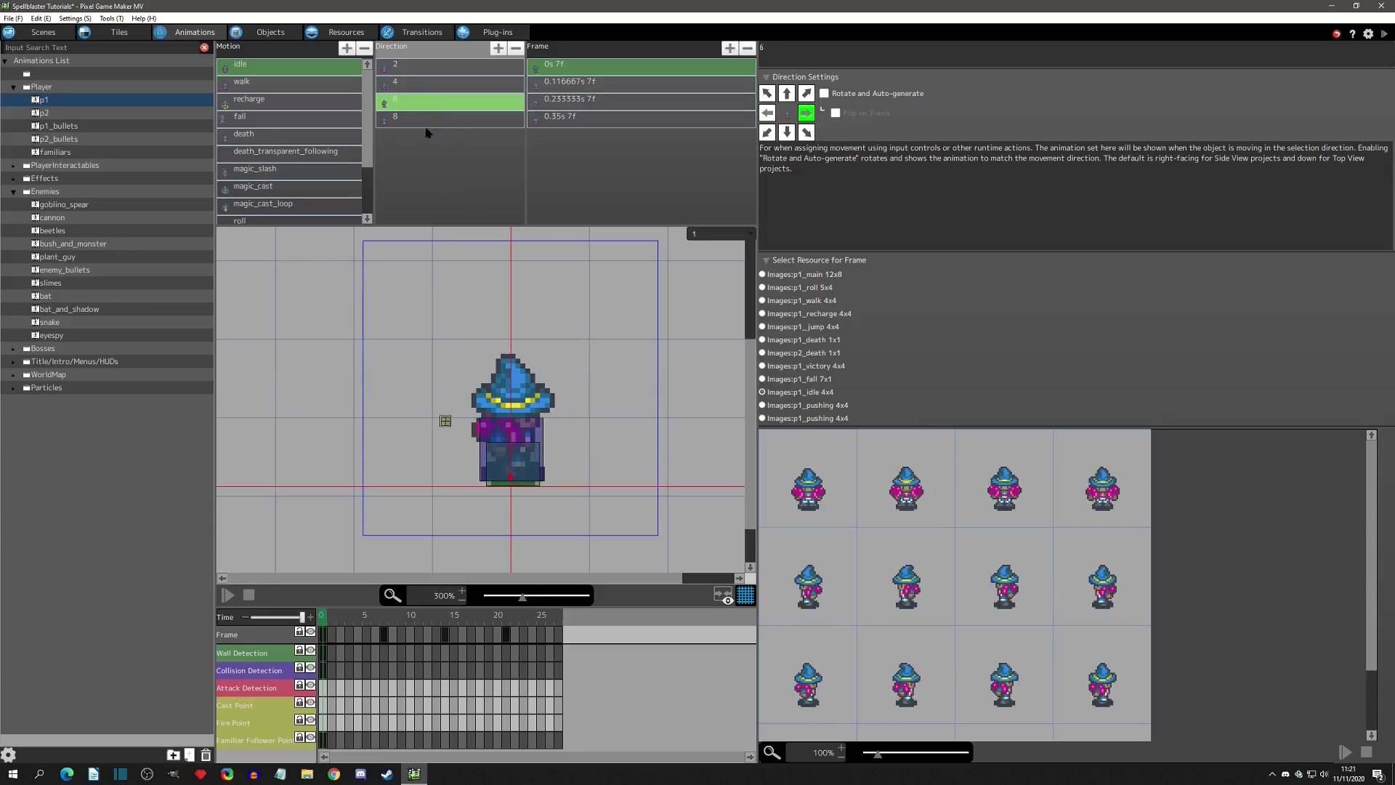
pyautogui.click(428, 120)
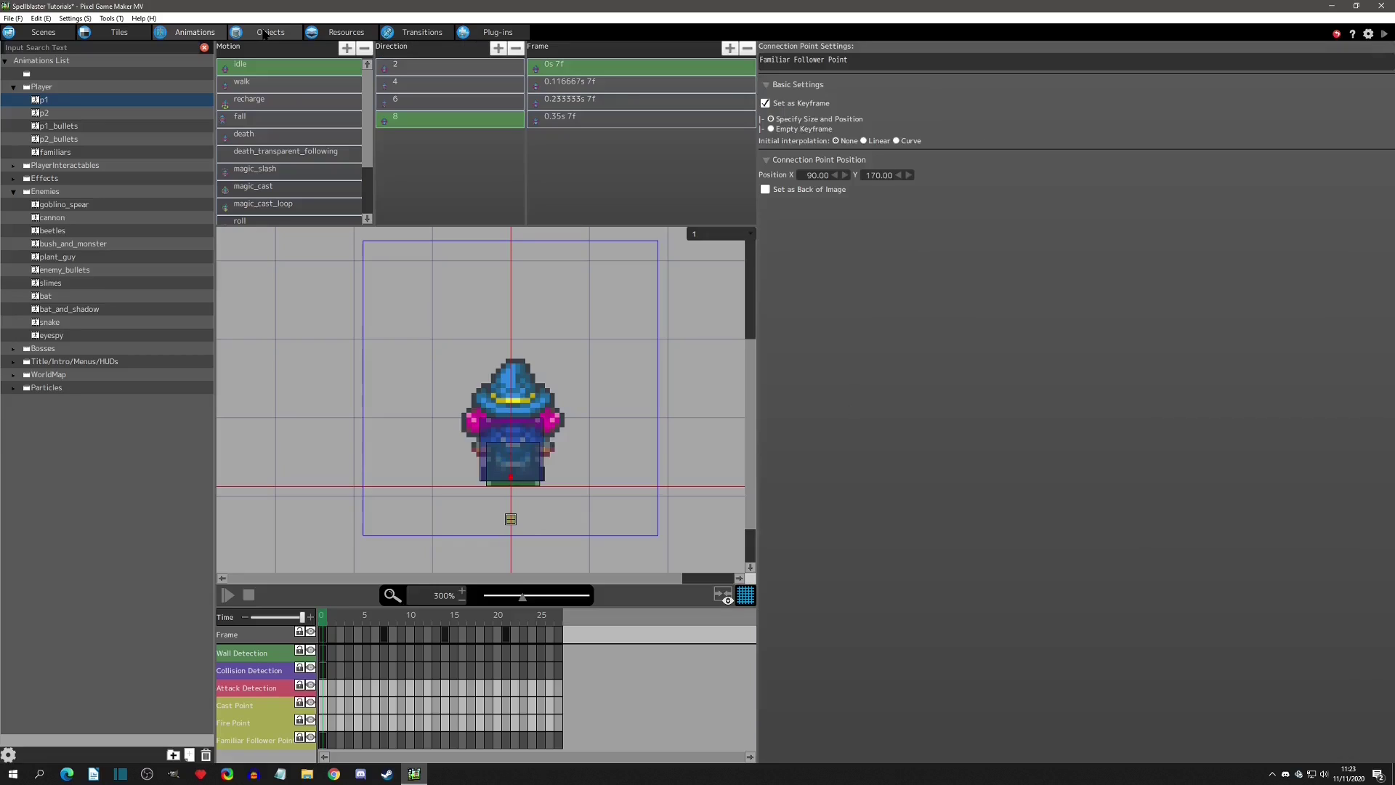
pyautogui.click(270, 32)
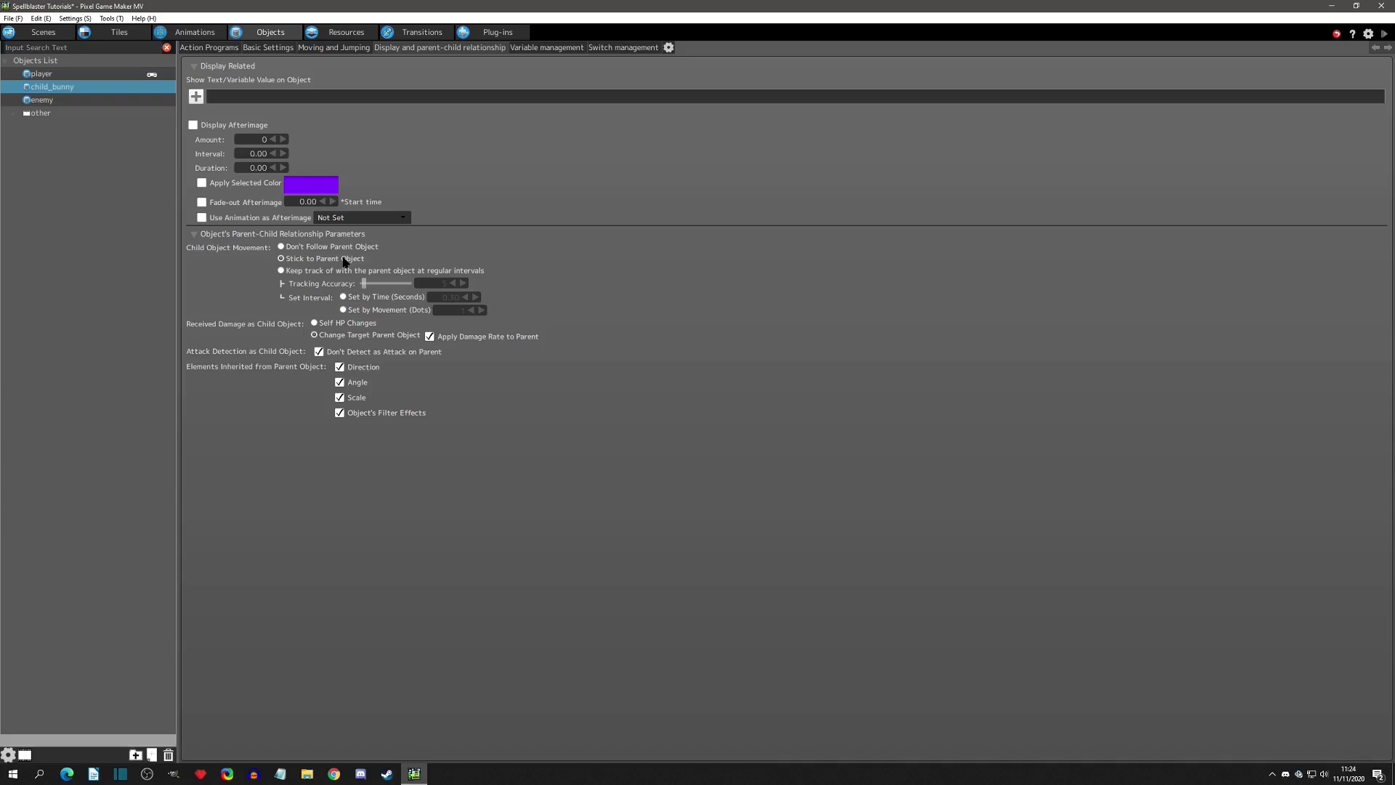
# - Switch child_bunny to Don't Follow Parent Object and walk the wizard around in a test play
pyautogui.click(290, 248)
pyautogui.click(1384, 34)
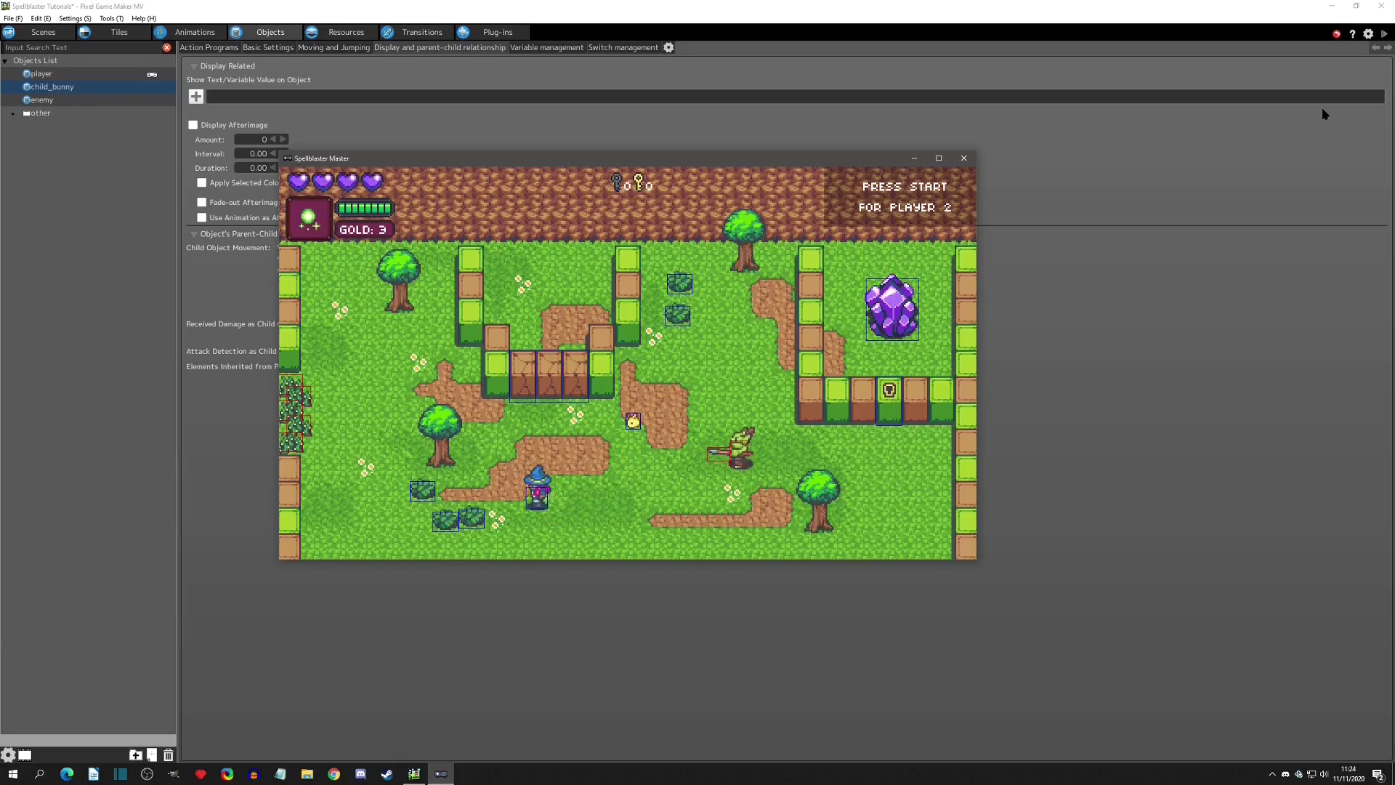
pyautogui.press('Up')
pyautogui.press('Left')
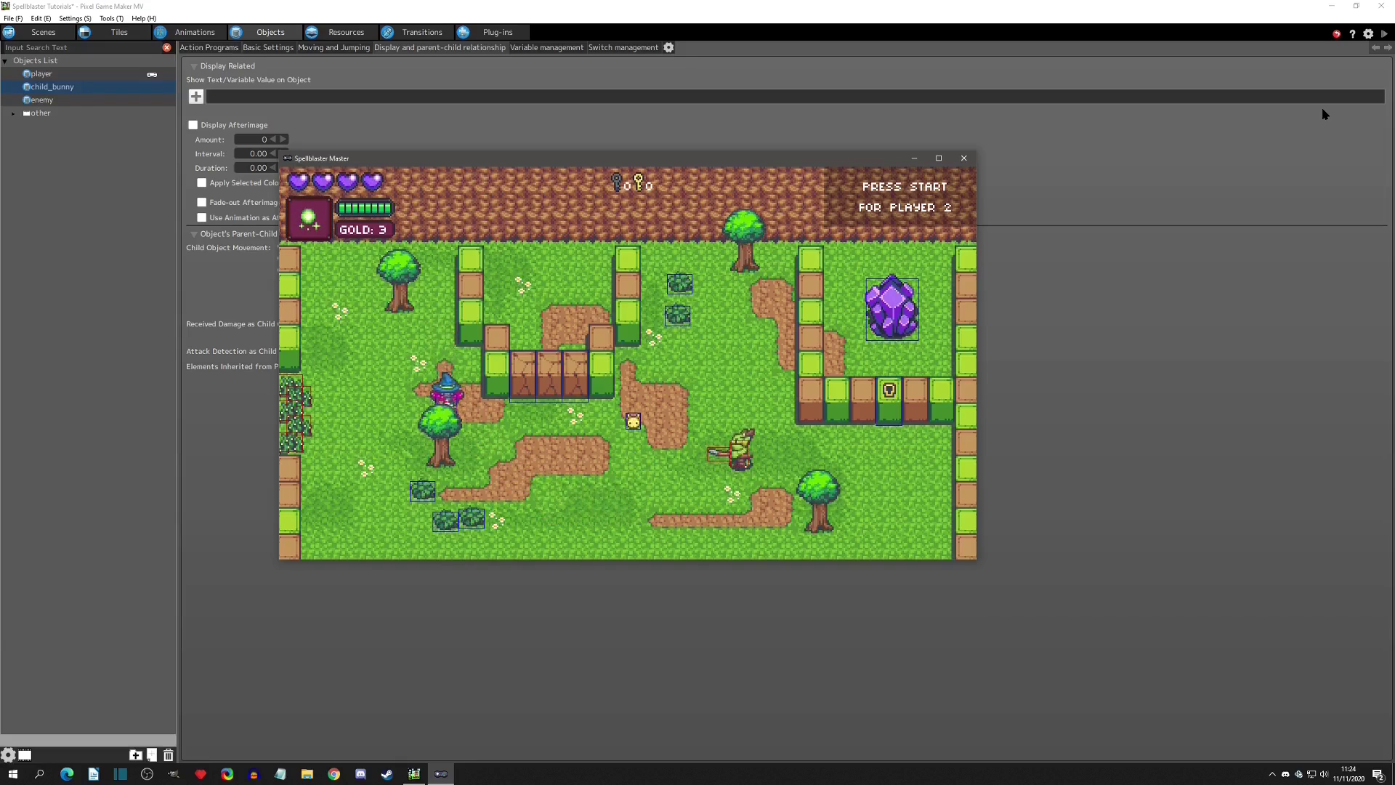
pyautogui.press('Down')
pyautogui.press('Right')
pyautogui.press('Up')
pyautogui.press('Left')
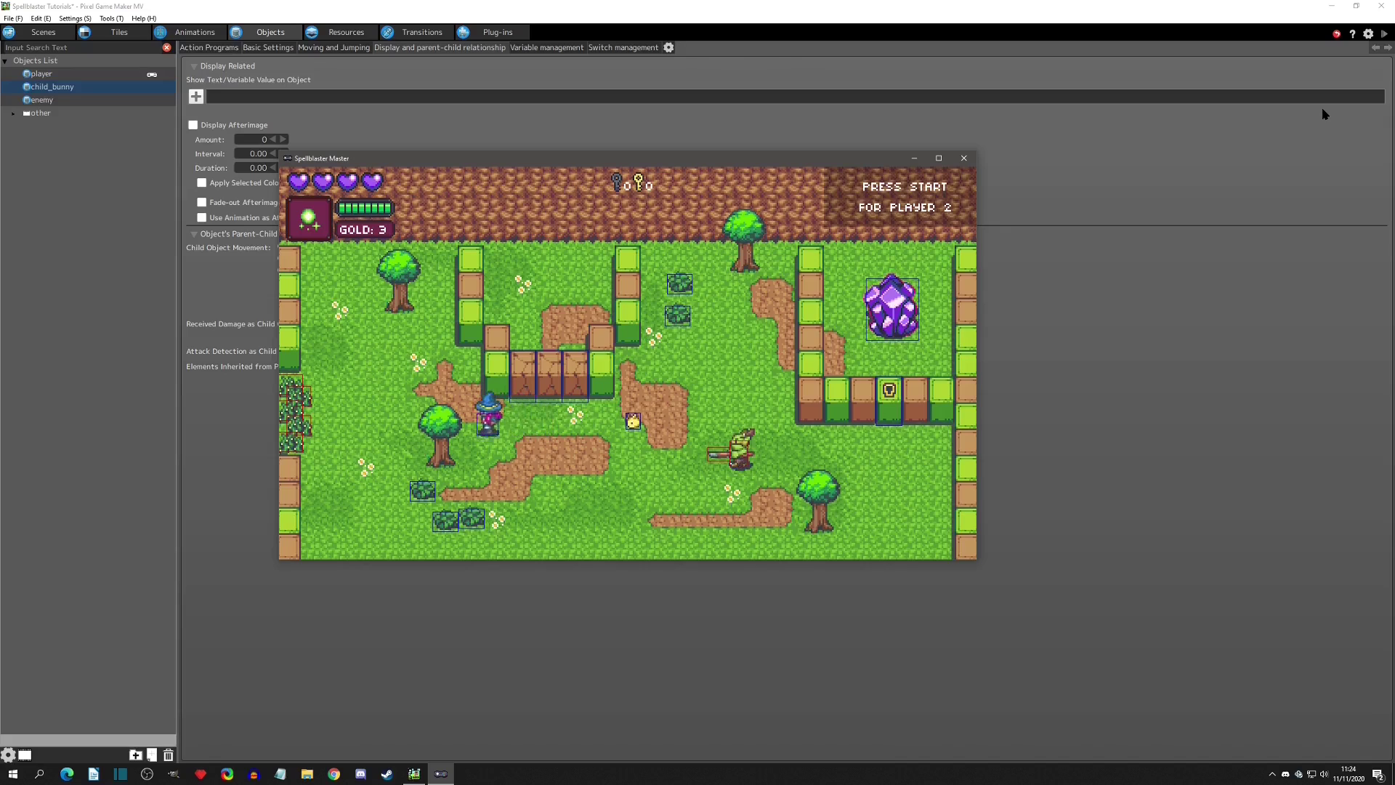
# - Keep walking the wizard left, up, down and right while the bunny stays put, then close the test play
pyautogui.press('Left')
pyautogui.press('Up')
pyautogui.press('Down')
pyautogui.press('Right')
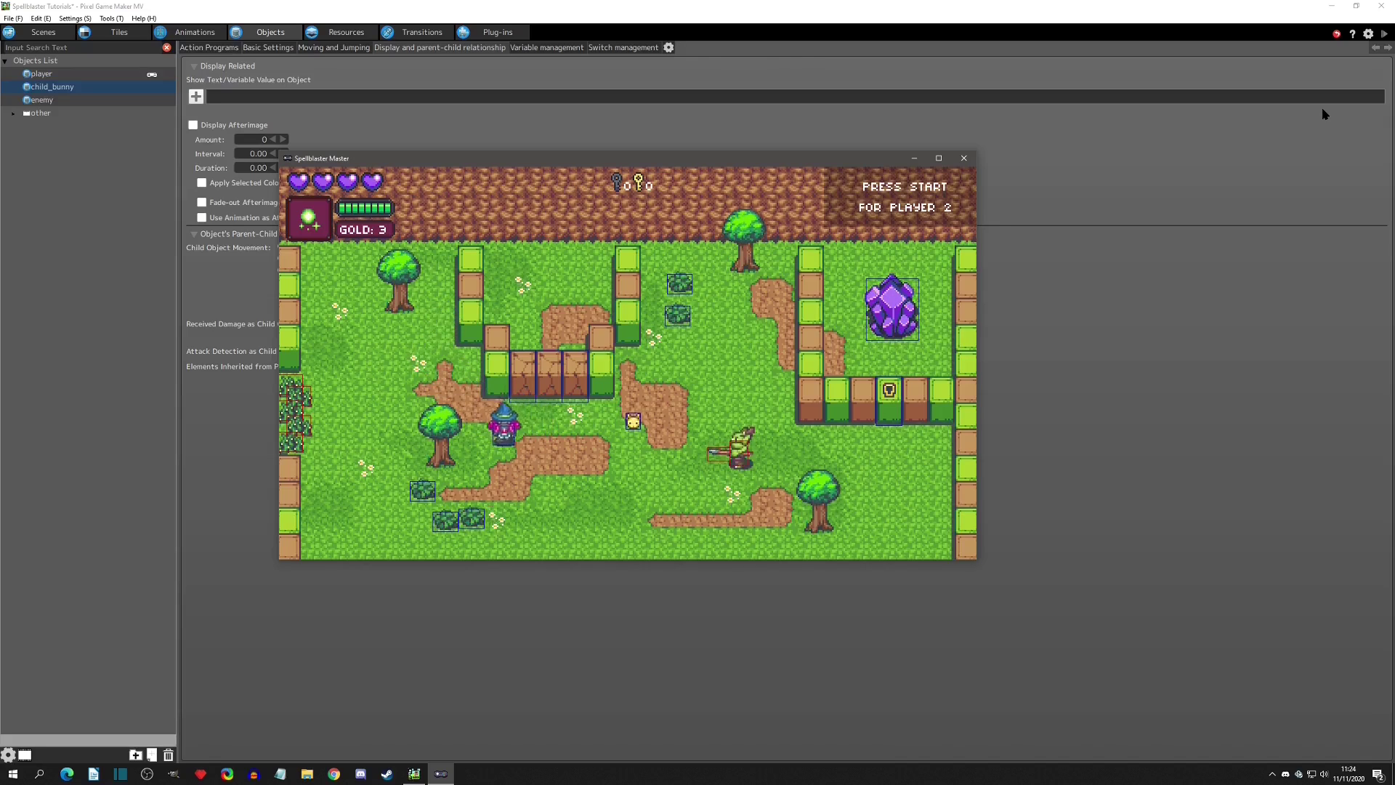
pyautogui.press('Right')
pyautogui.press('Left')
pyautogui.press('Up')
pyautogui.press('Down')
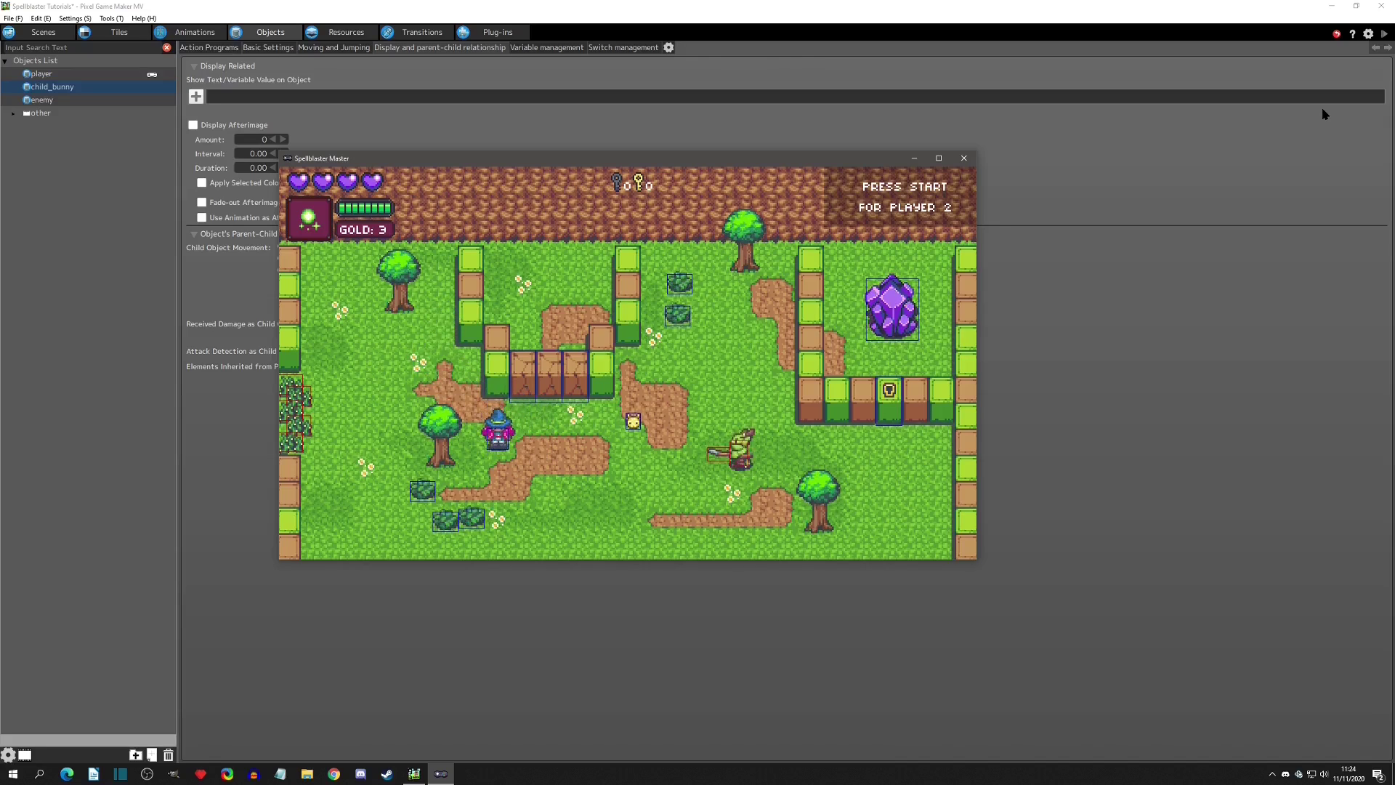
pyautogui.click(964, 159)
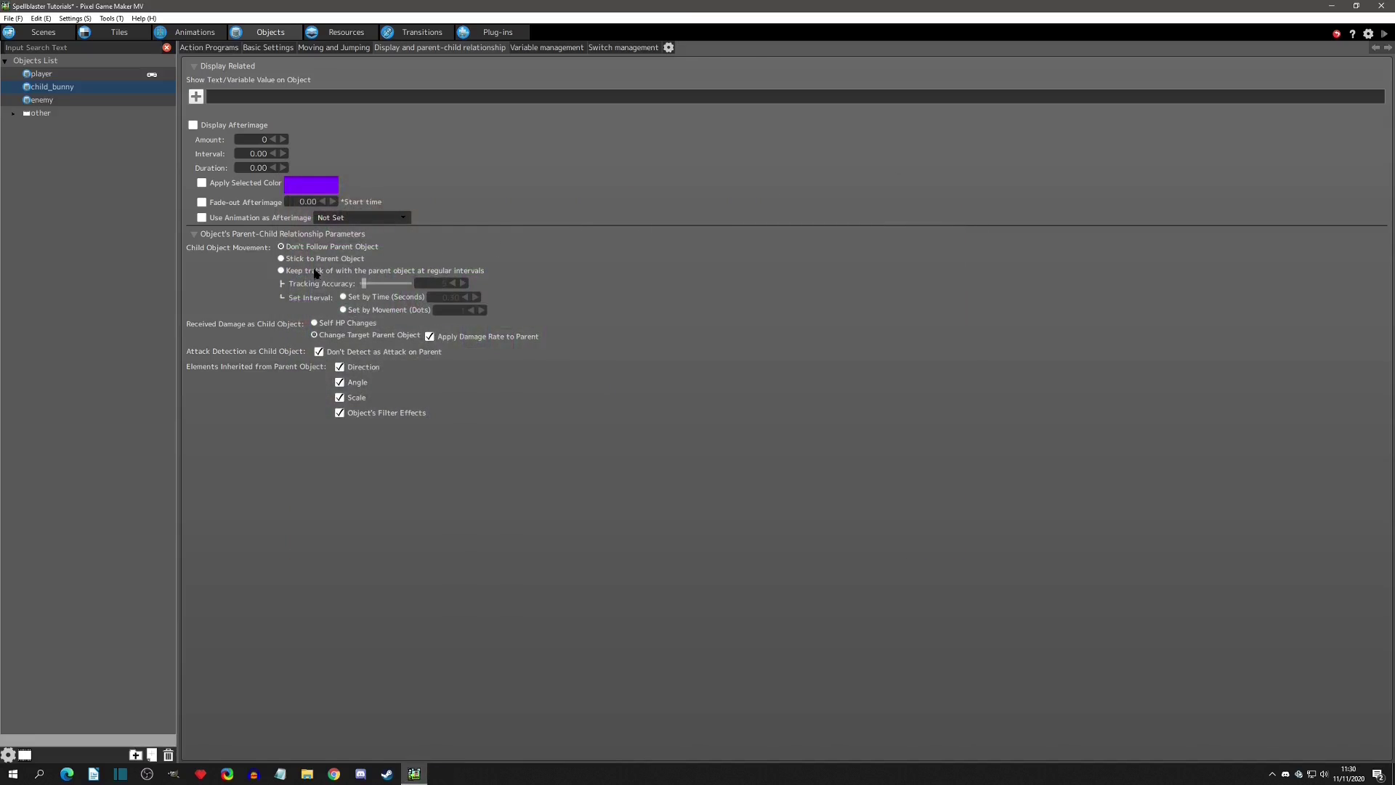
# - Choose 'Keep track of with the parent object at regular intervals' for child_bunny's movement
pyautogui.click(283, 271)
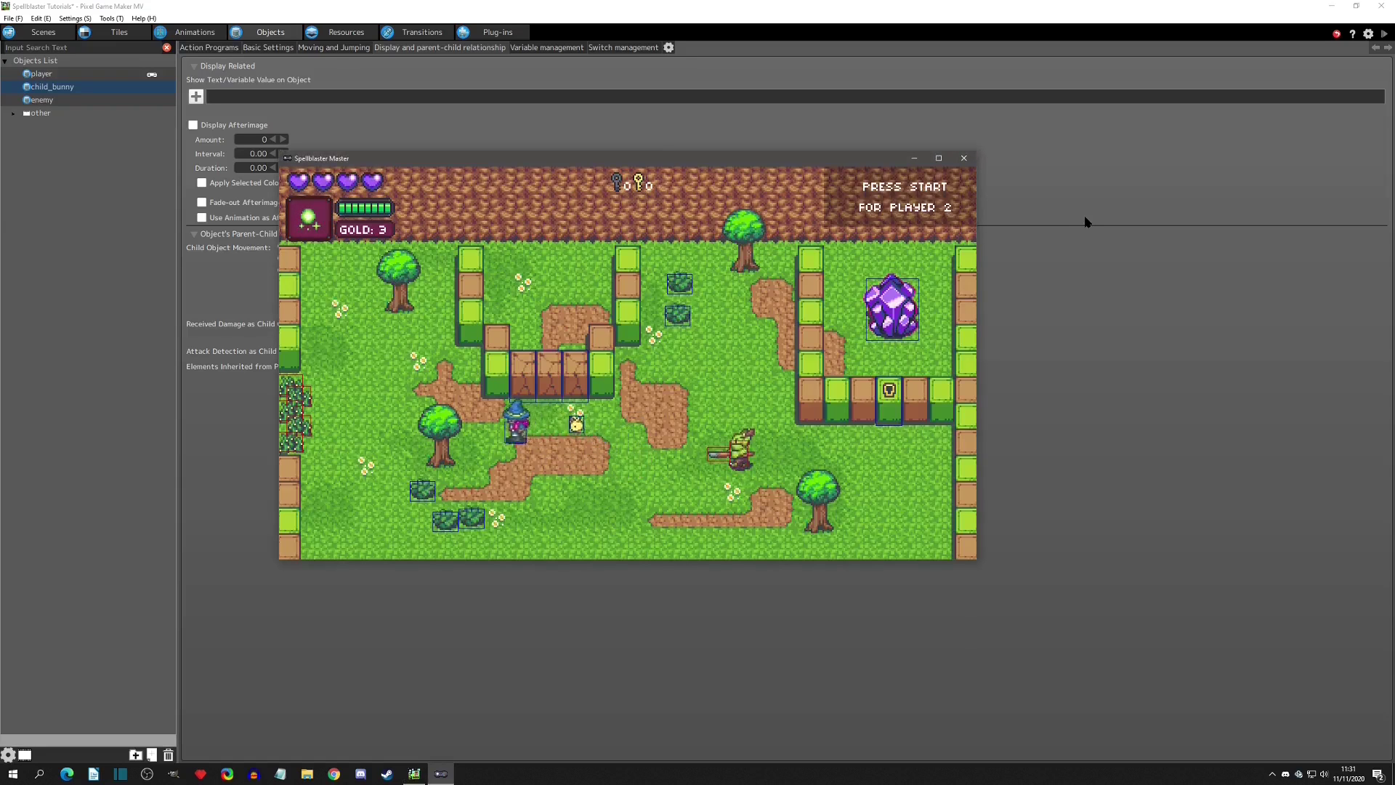
# - Walk the wizard down, right, up and left around the dirt patch in the running test play
pyautogui.press('Down')
pyautogui.press('Right')
pyautogui.press('Up')
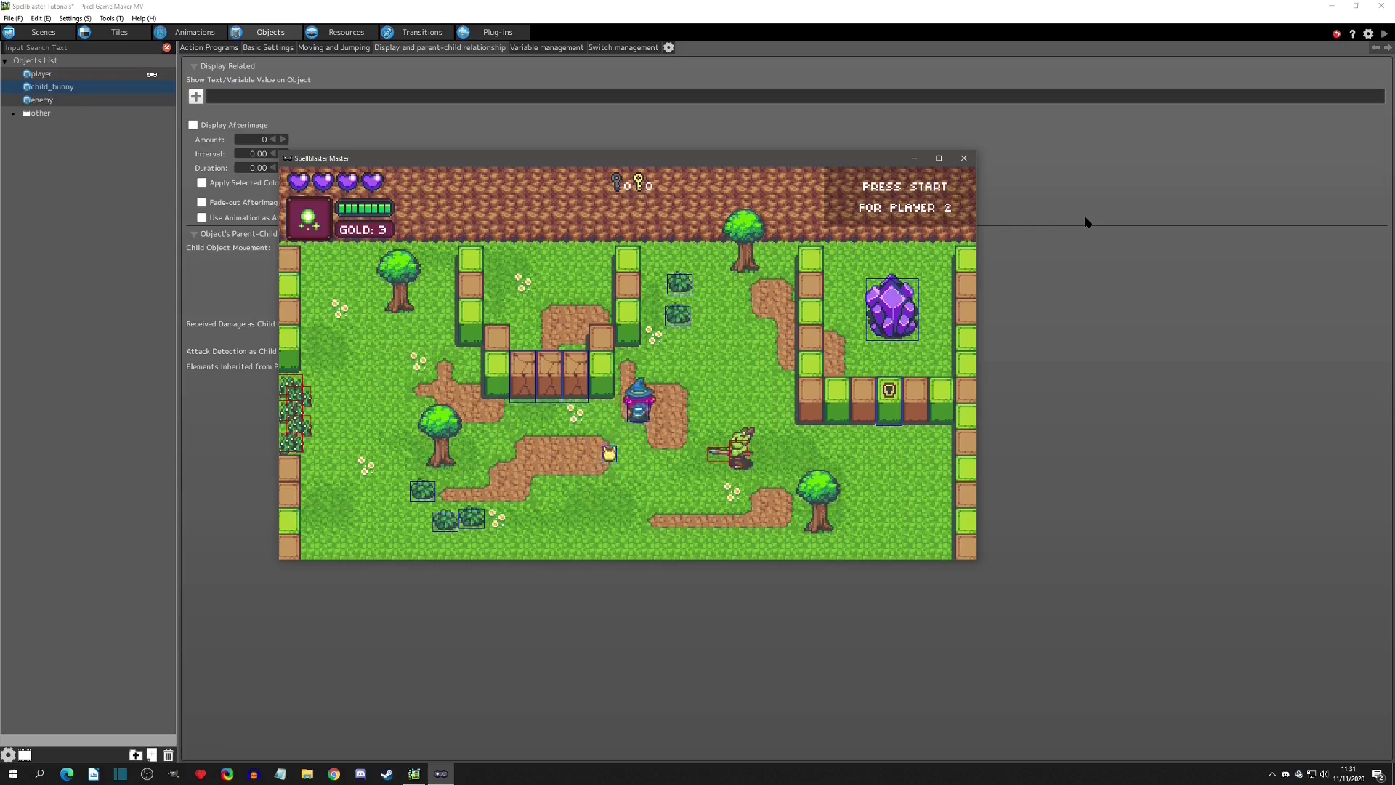
pyautogui.press('Right')
pyautogui.press('Left')
pyautogui.press('Down')
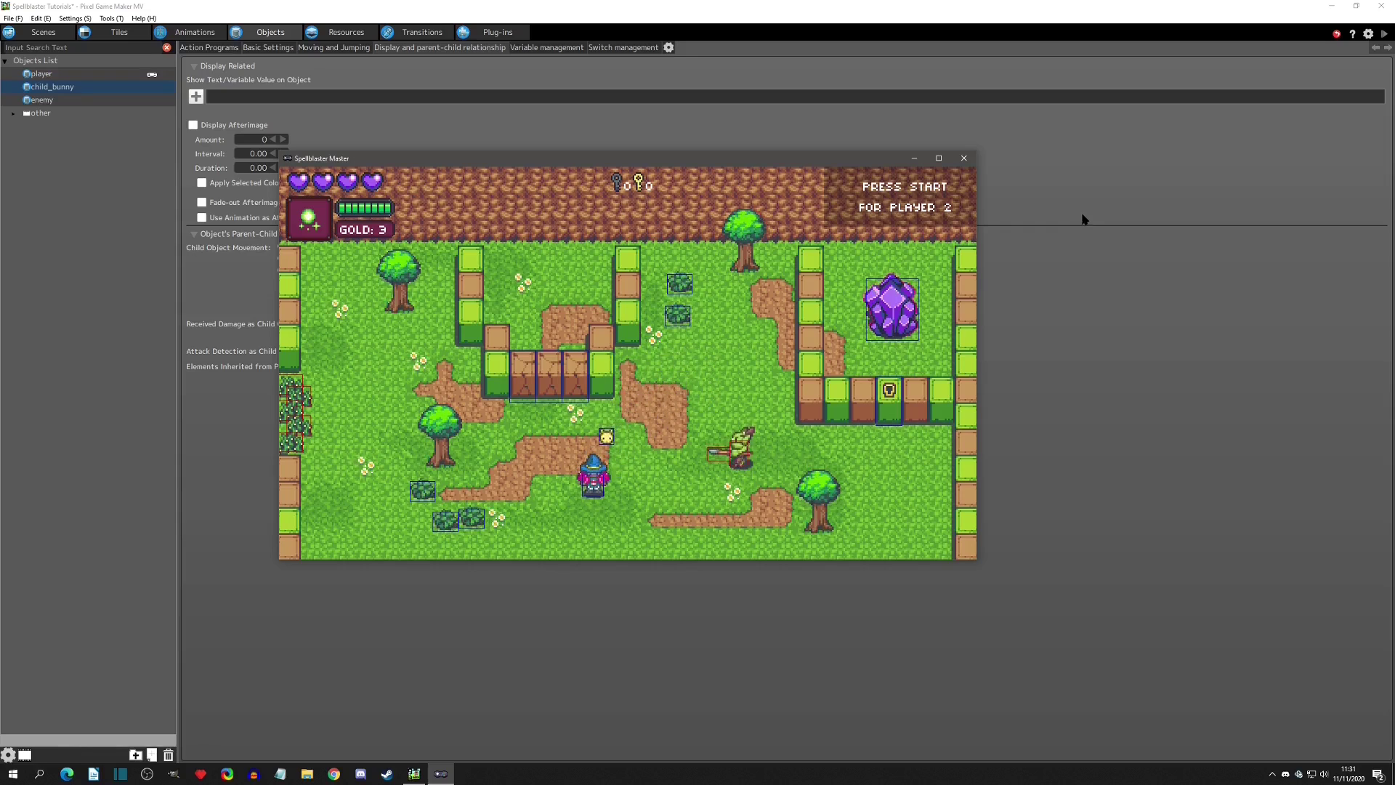
# - Close the test play and set child_bunny's Tracking Accuracy to 100
pyautogui.click(964, 158)
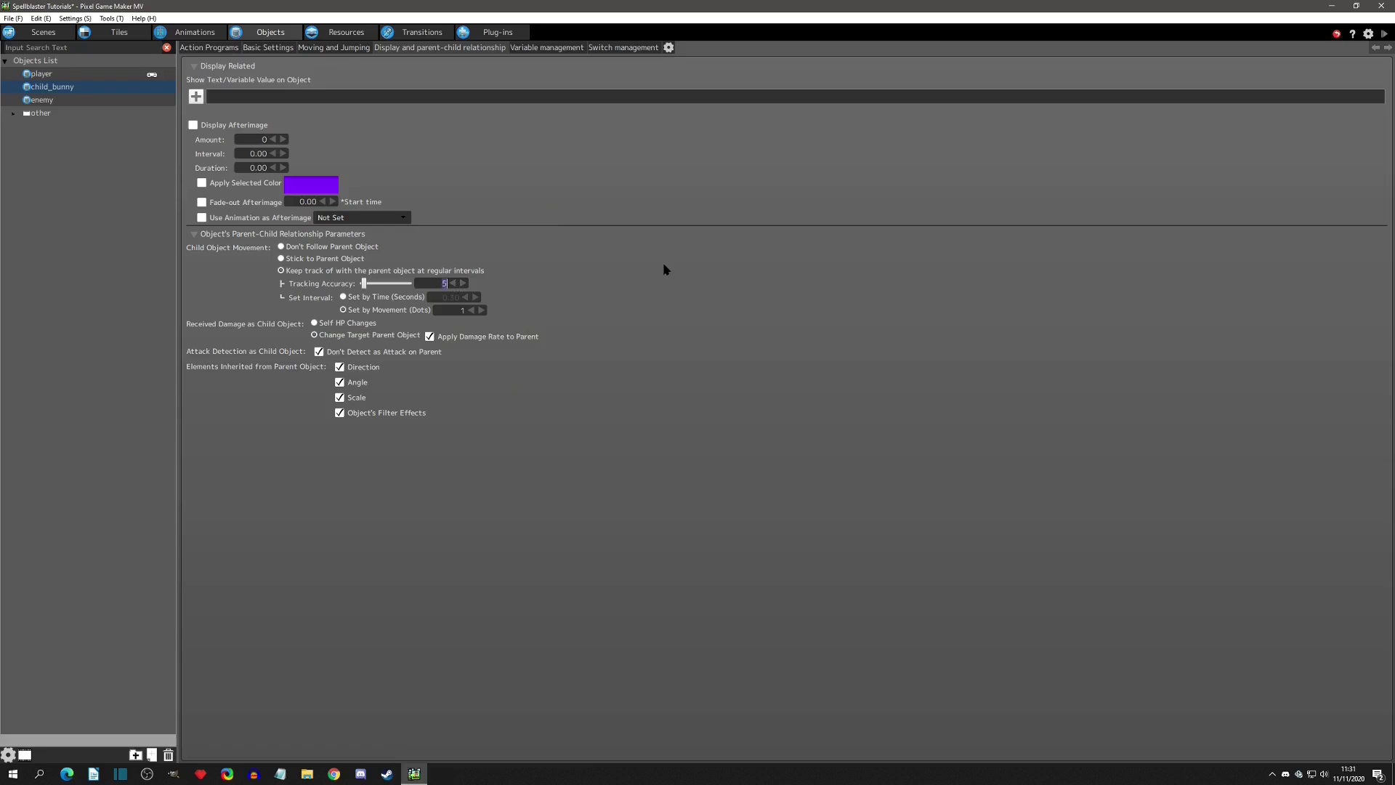
pyautogui.write('0')
pyautogui.press('Return')
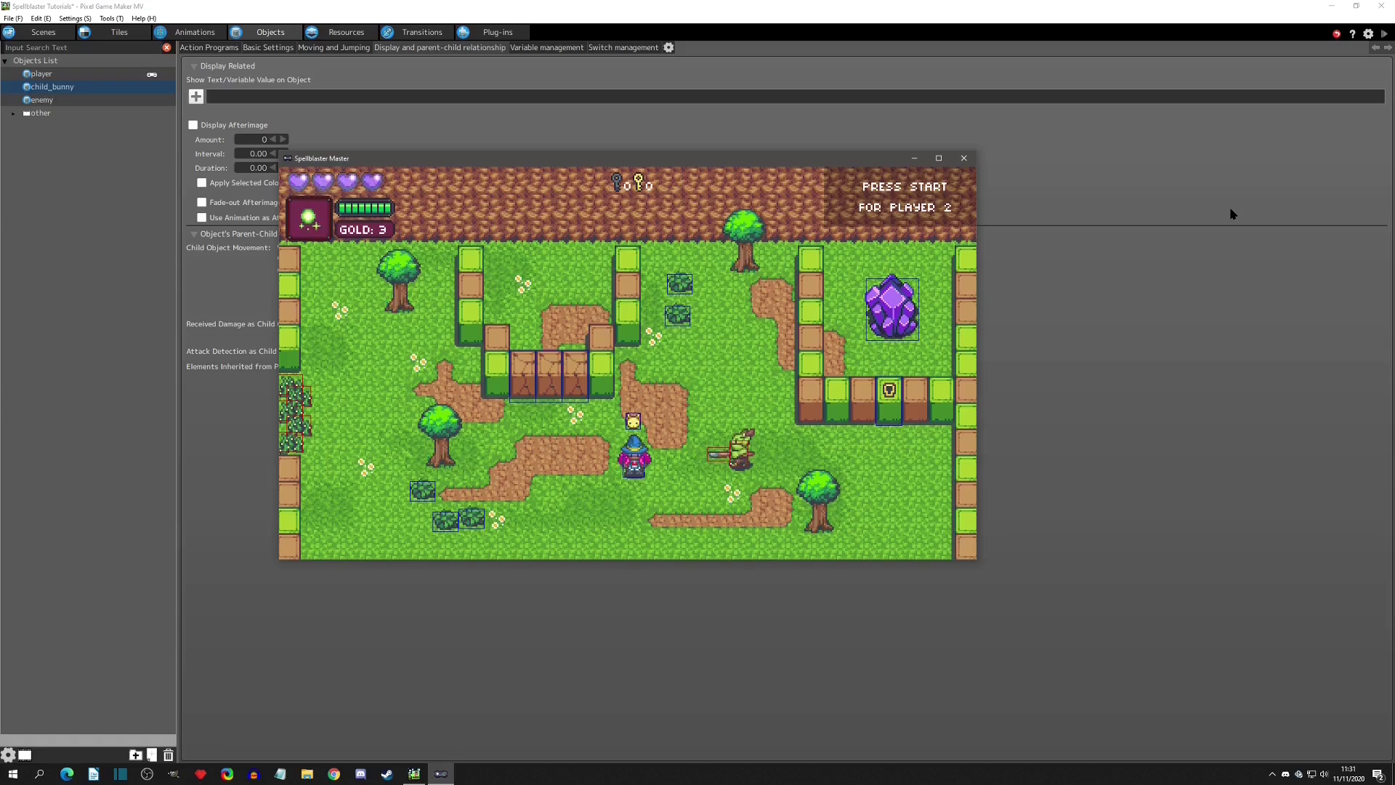
# - Walk the wizard in all directions in the new test play, with the bunny trailing close behind
pyautogui.press('Left')
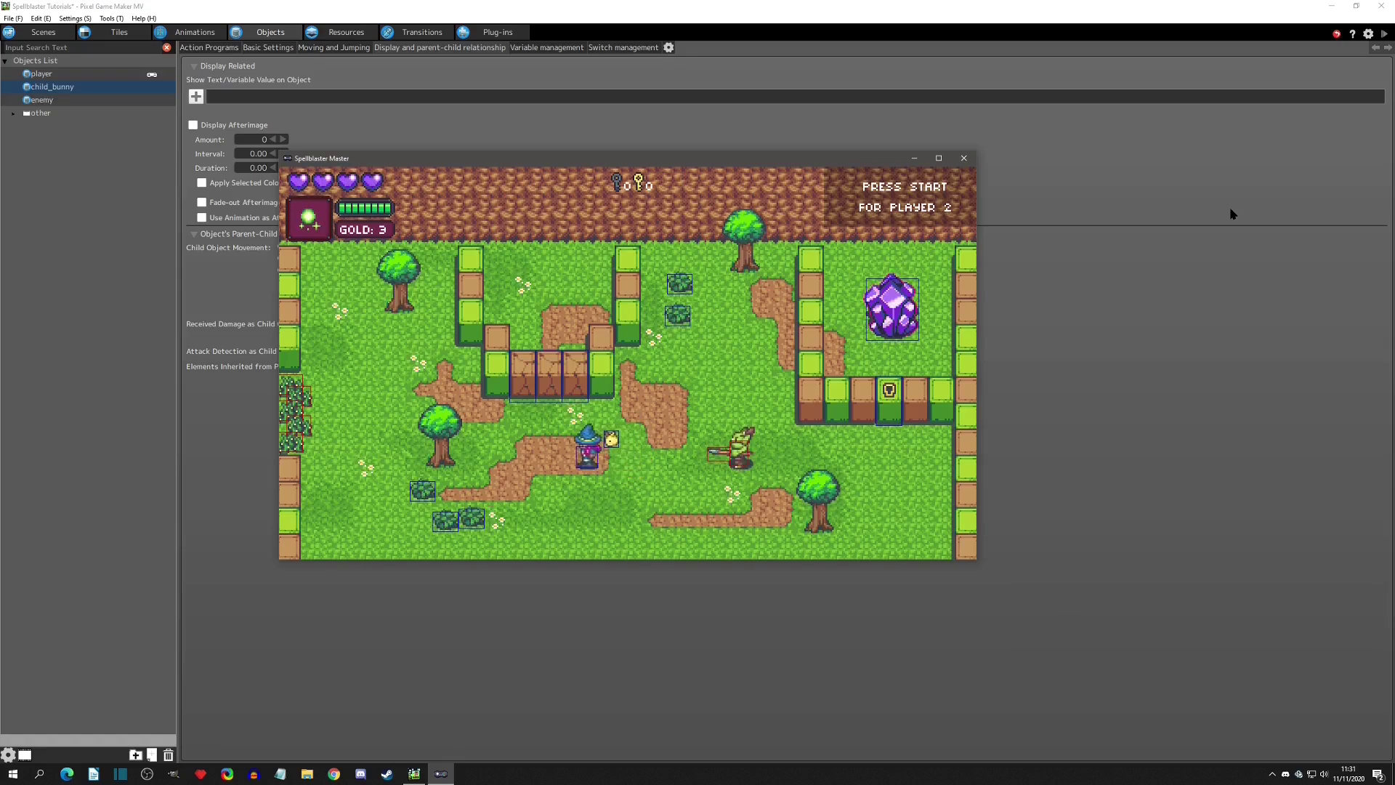
pyautogui.press('Right')
pyautogui.press('Left')
pyautogui.press('Up')
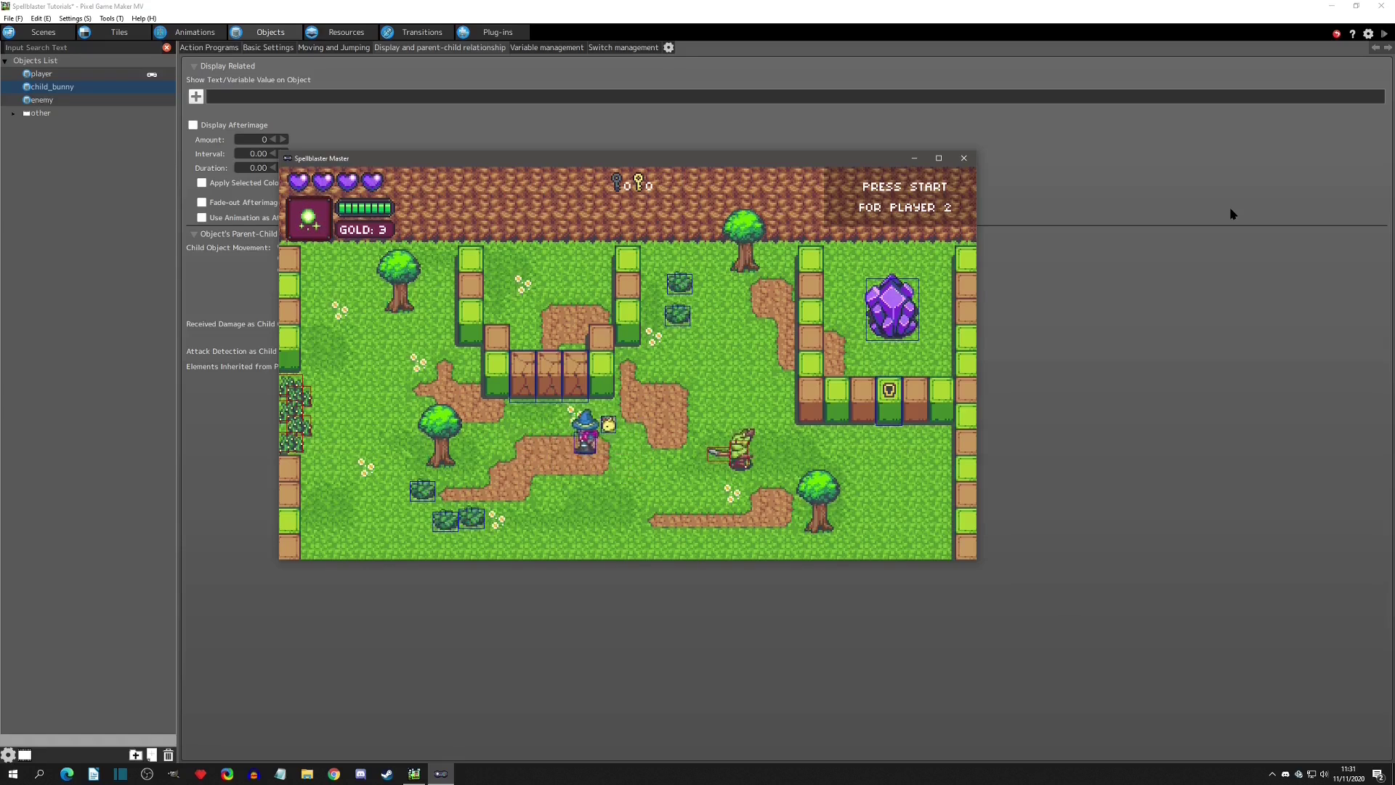
pyautogui.press('Down')
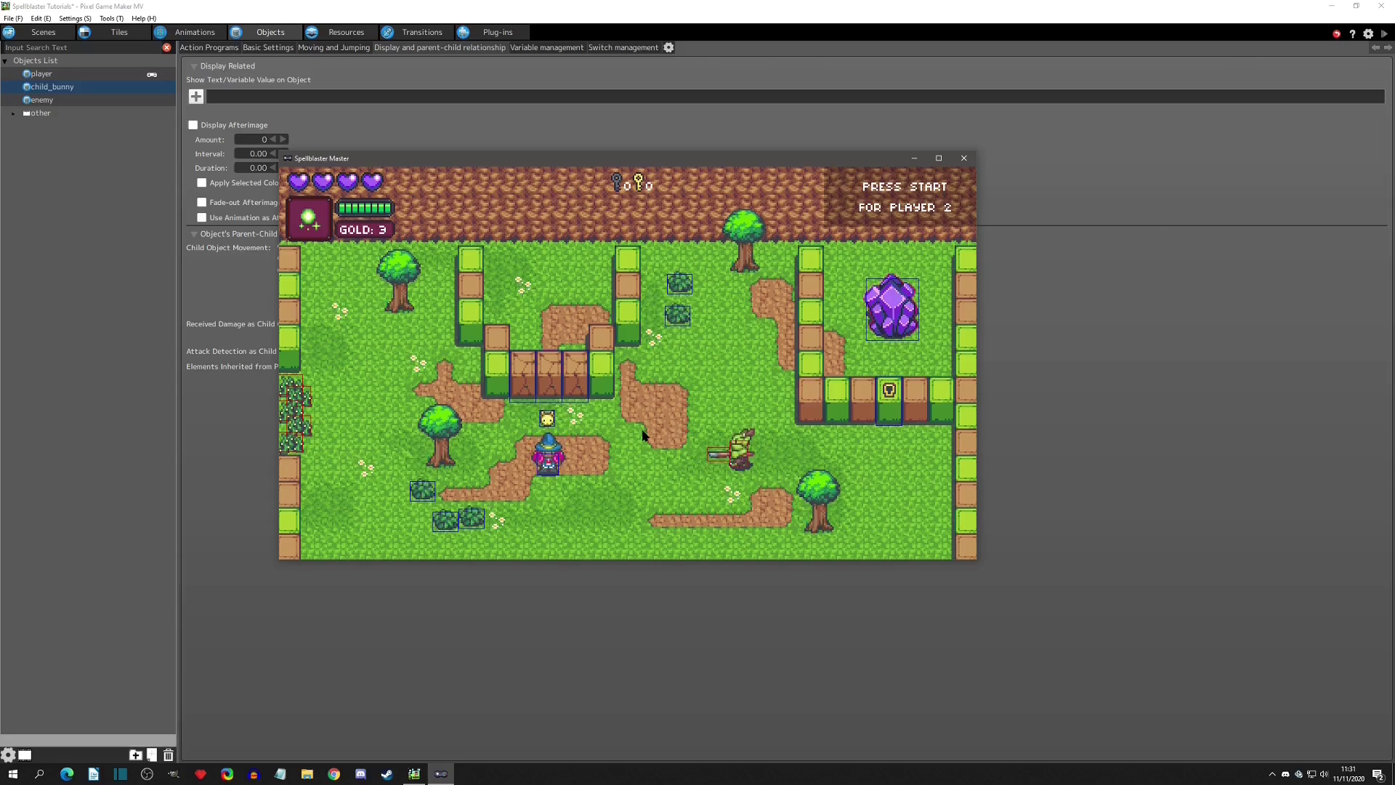
pyautogui.press('Right')
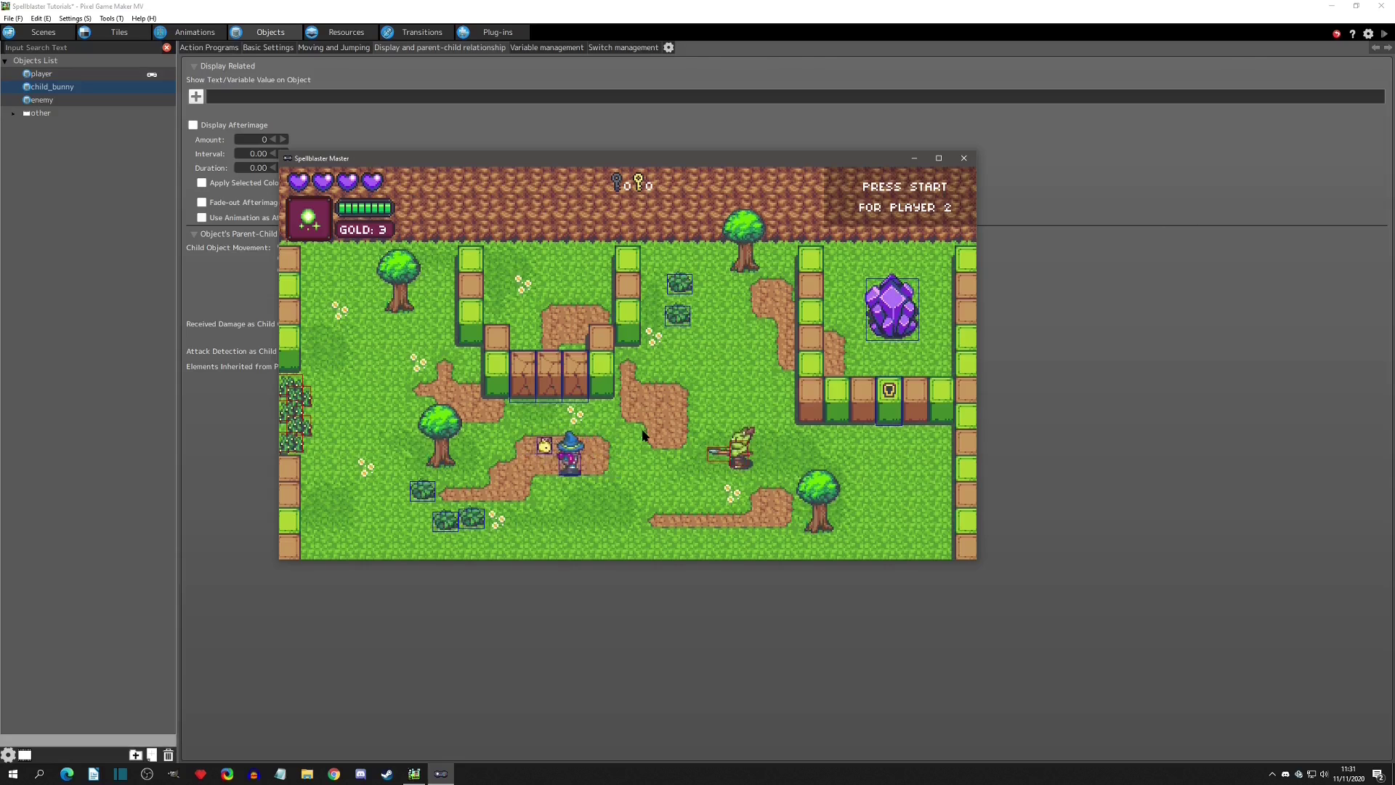
pyautogui.press('Up')
pyautogui.press('Right')
pyautogui.press('Up')
pyautogui.press('Down')
pyautogui.press('Left')
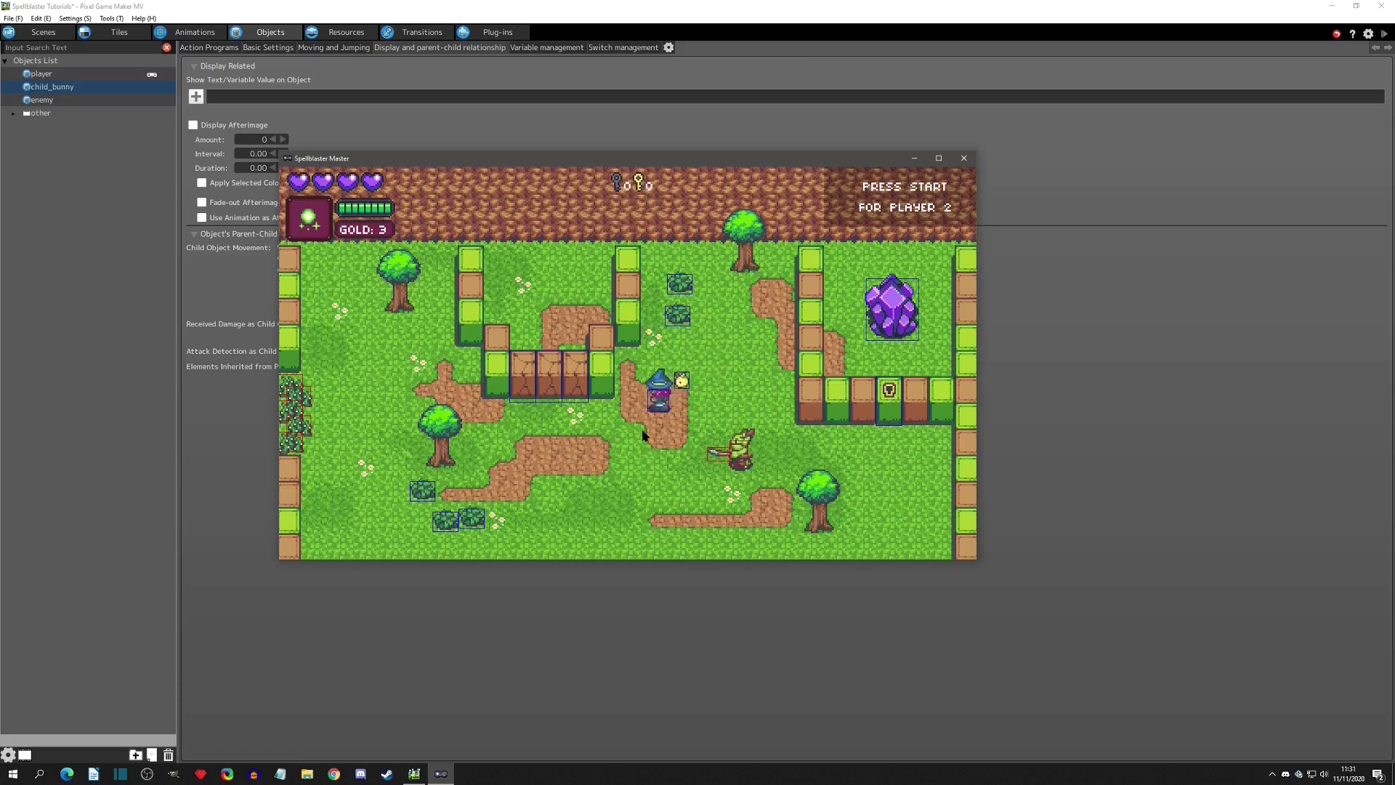
pyautogui.press('Left')
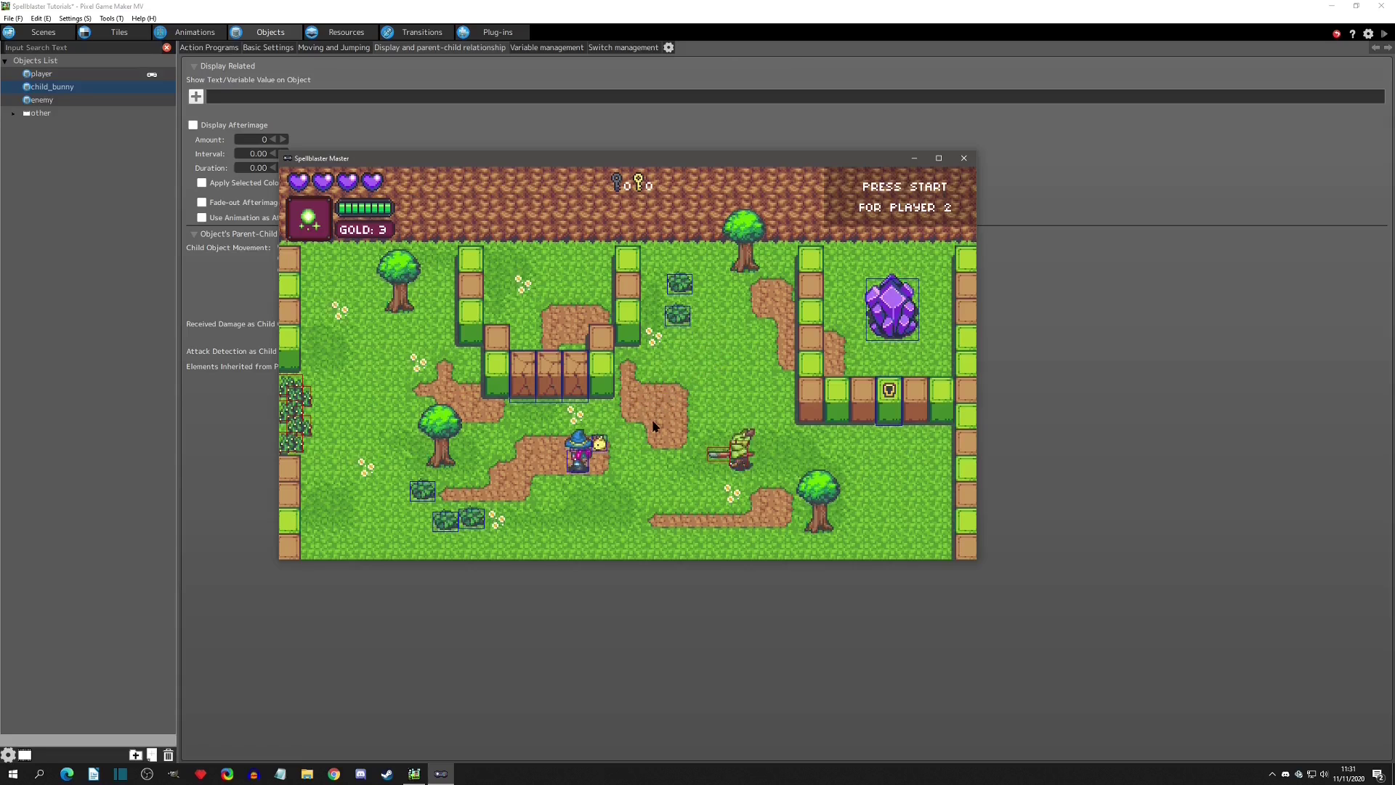
# - Close the test play, relaunch it with F5, and walk the wizard down and right
pyautogui.click(963, 158)
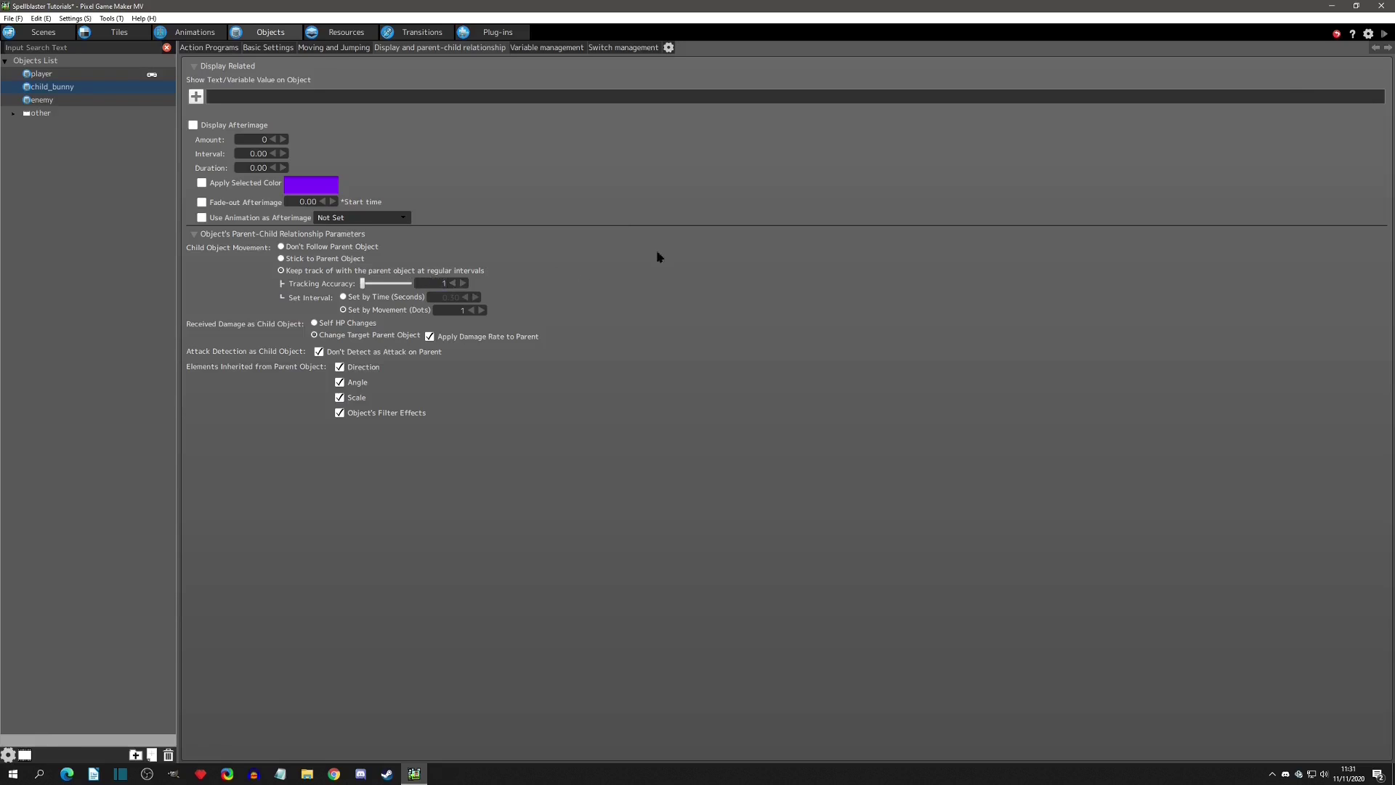
pyautogui.press('F5')
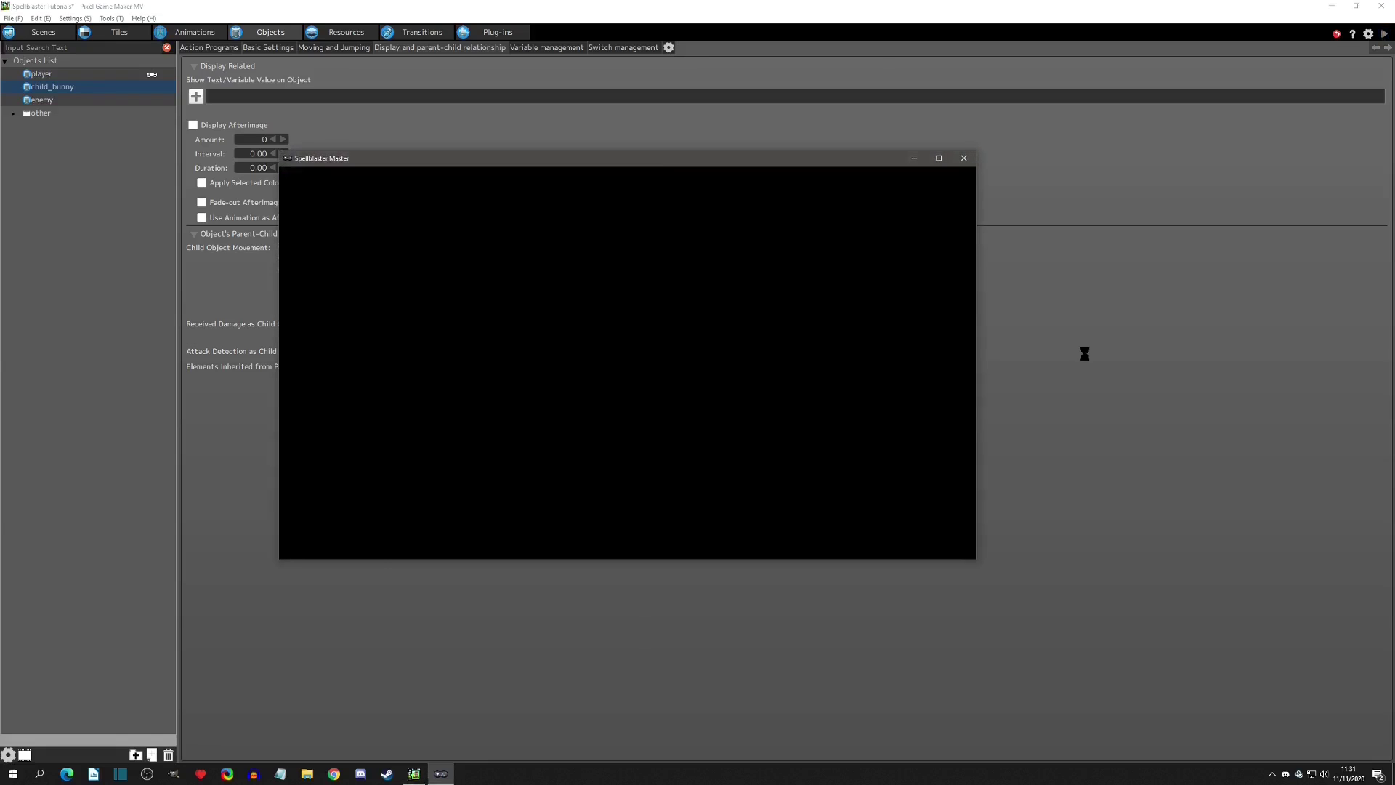
pyautogui.press('Up')
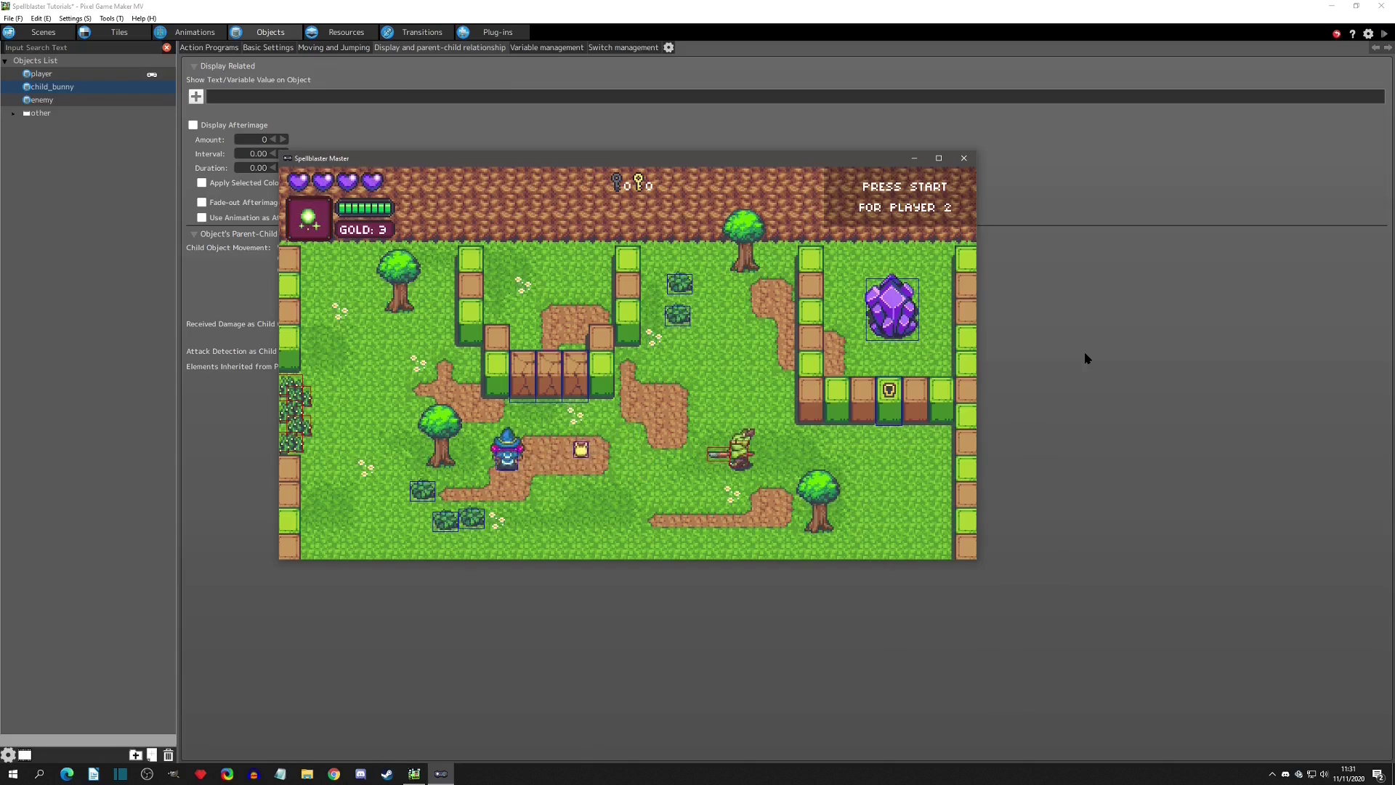
pyautogui.press('Down')
pyautogui.press('Right')
pyautogui.press('Right')
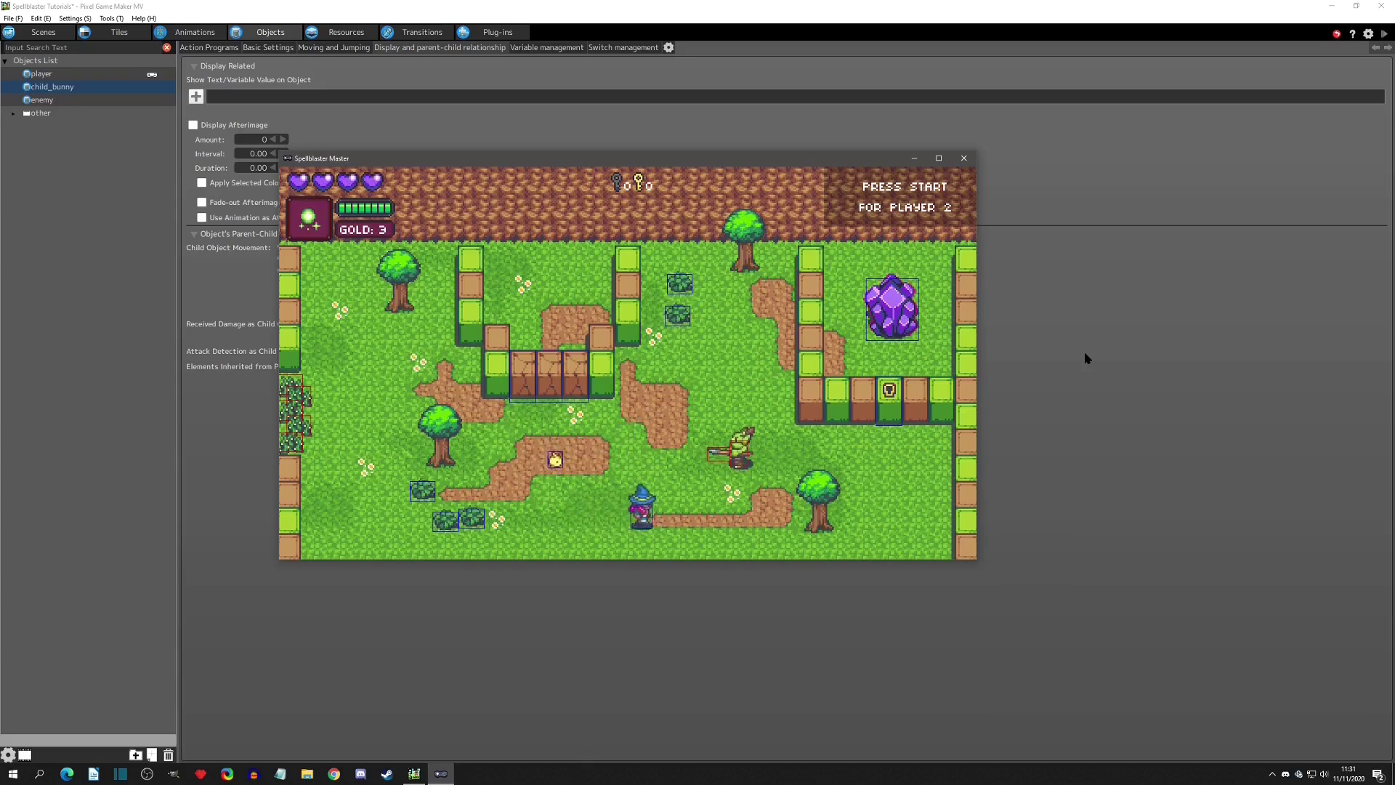
# - Walk the wizard up, right, down and left, pausing to let the lagging bunny catch up
pyautogui.press('Up')
pyautogui.press('Left')
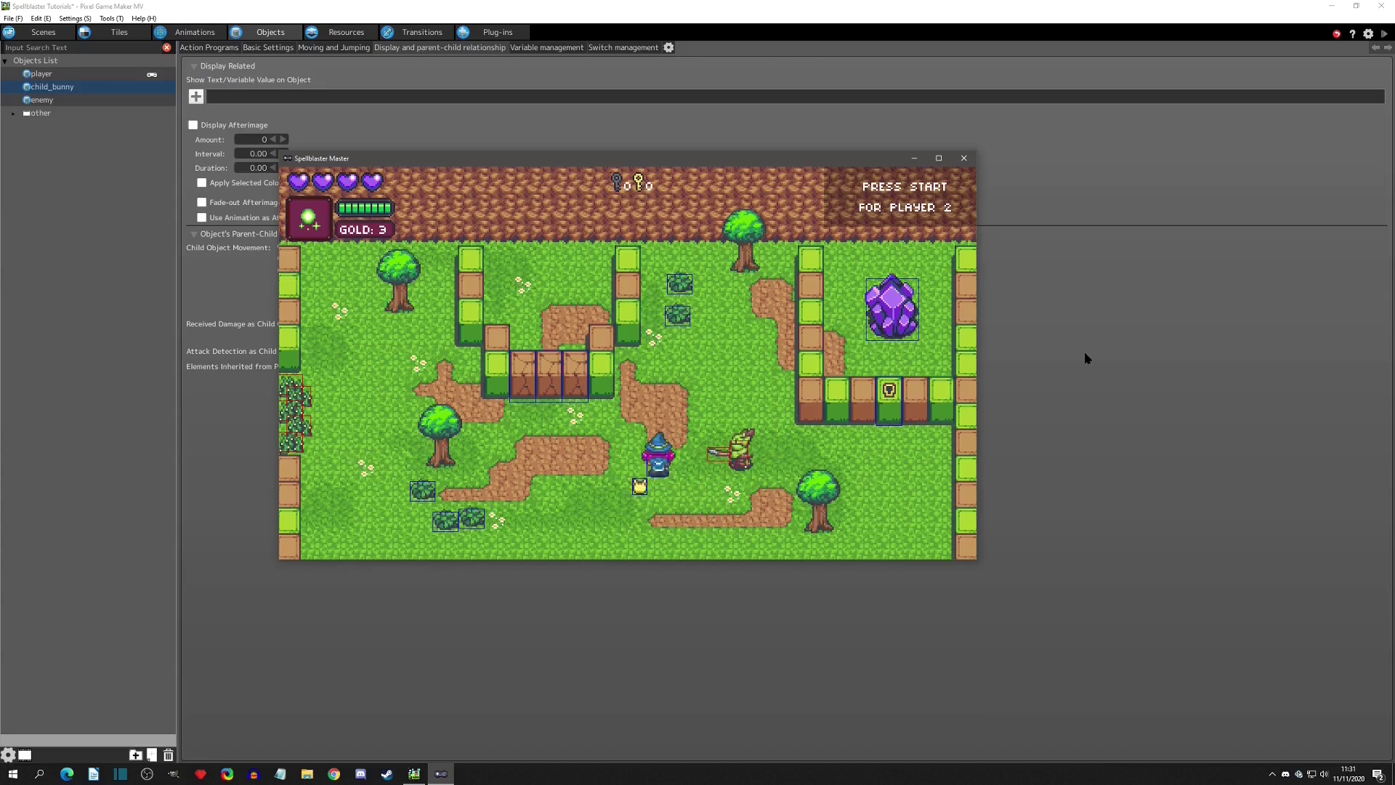
pyautogui.press('Right')
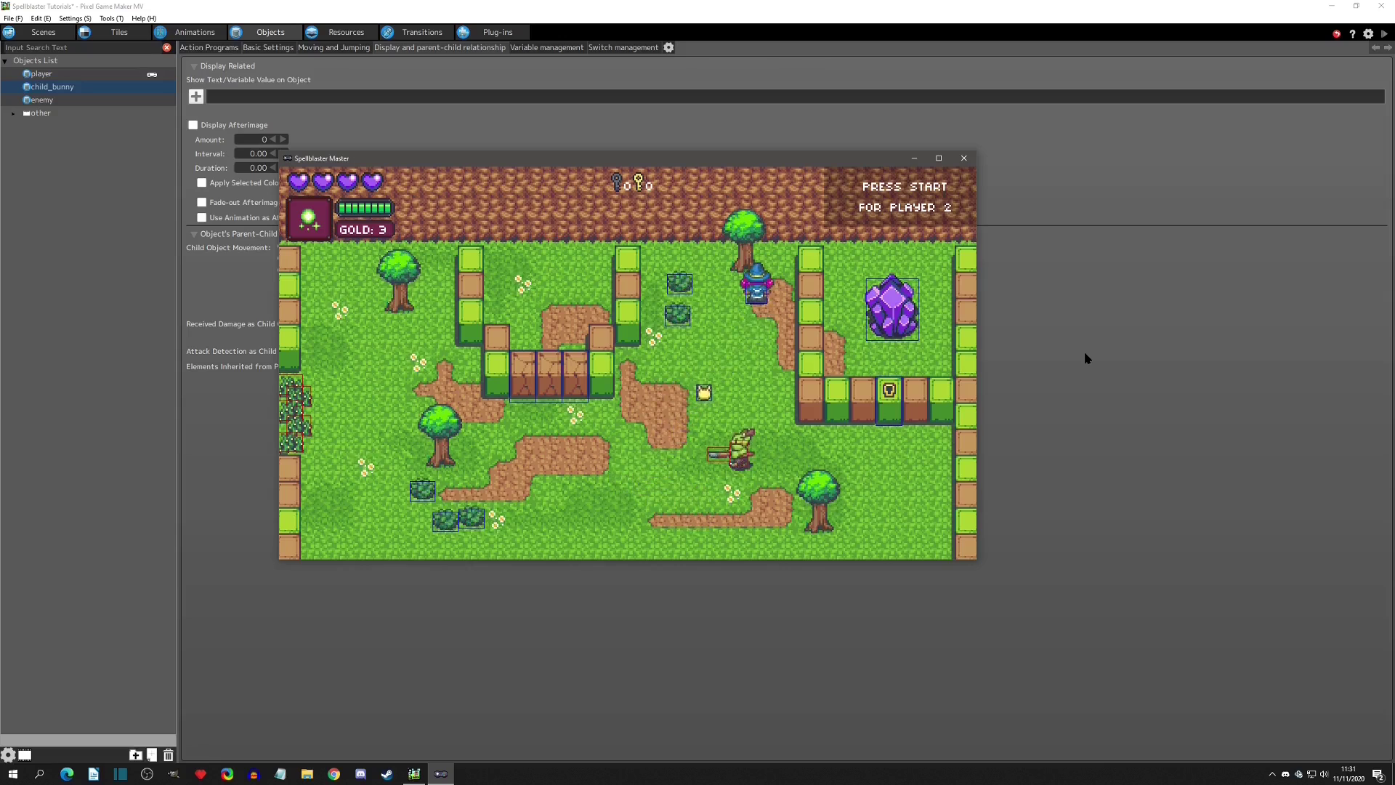
pyautogui.press('Down')
pyautogui.press('Left')
pyautogui.press('Down')
pyautogui.press('Left')
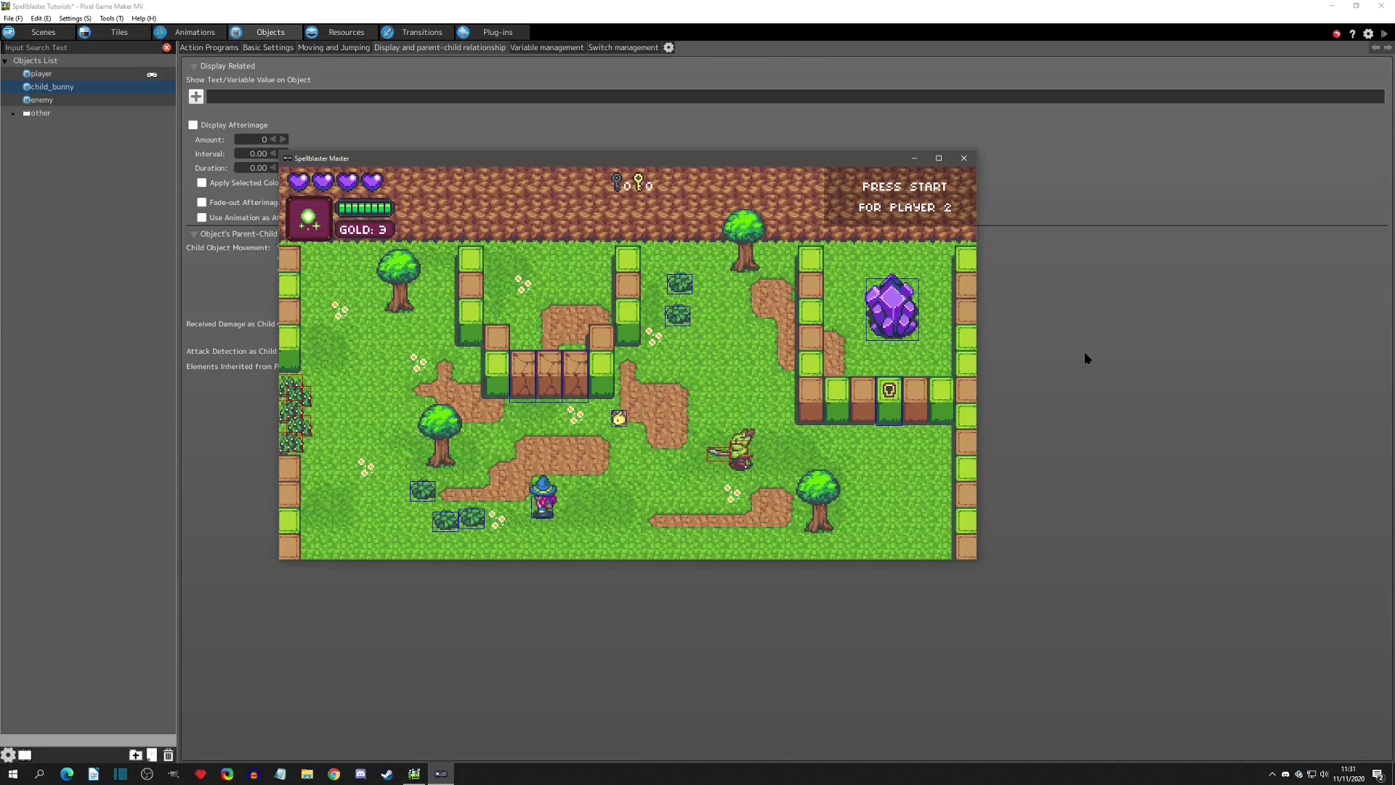
pyautogui.press('Up')
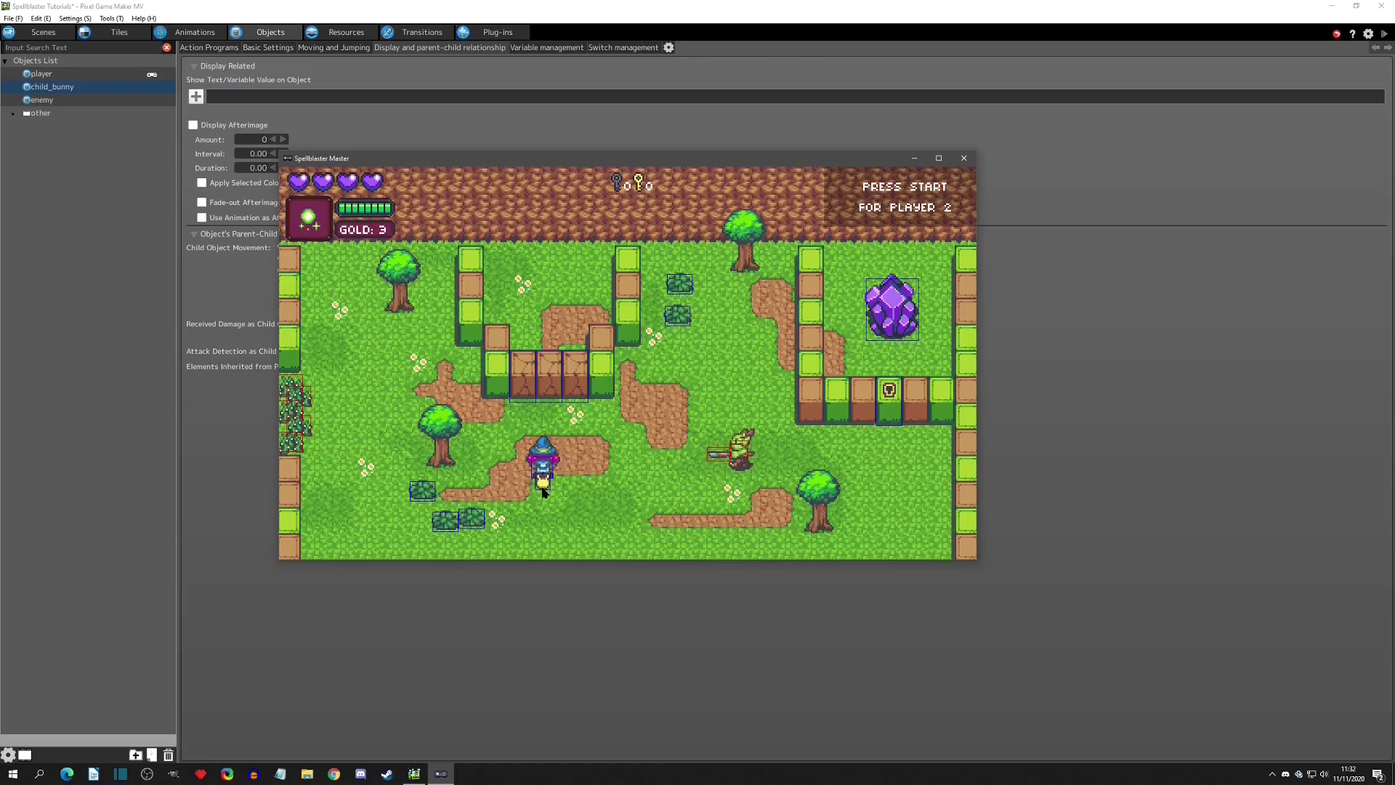
# - Close the previous test play, then walk the wizard left and up-left to watch the bunny follow
pyautogui.click(963, 157)
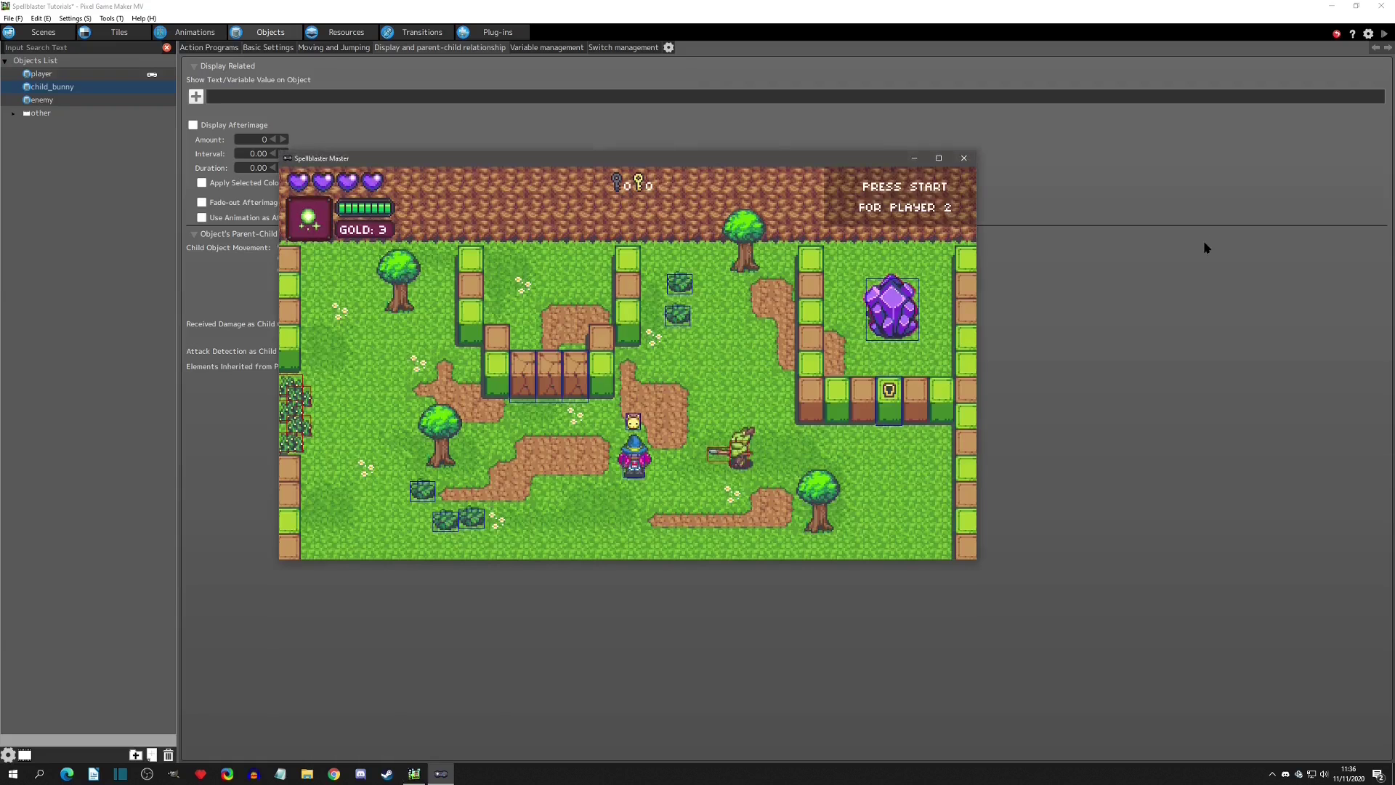
pyautogui.press('Up')
pyautogui.press('Left')
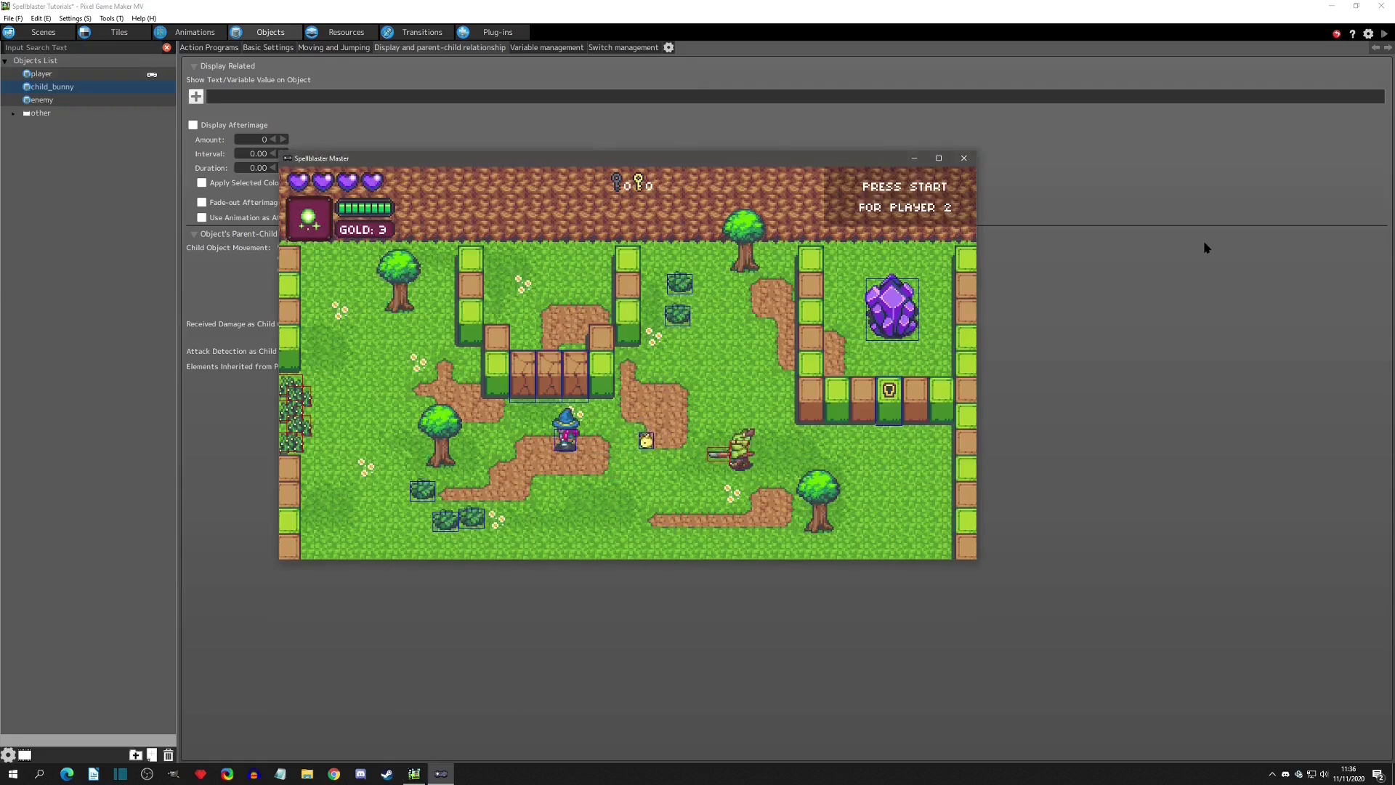
pyautogui.press('Left')
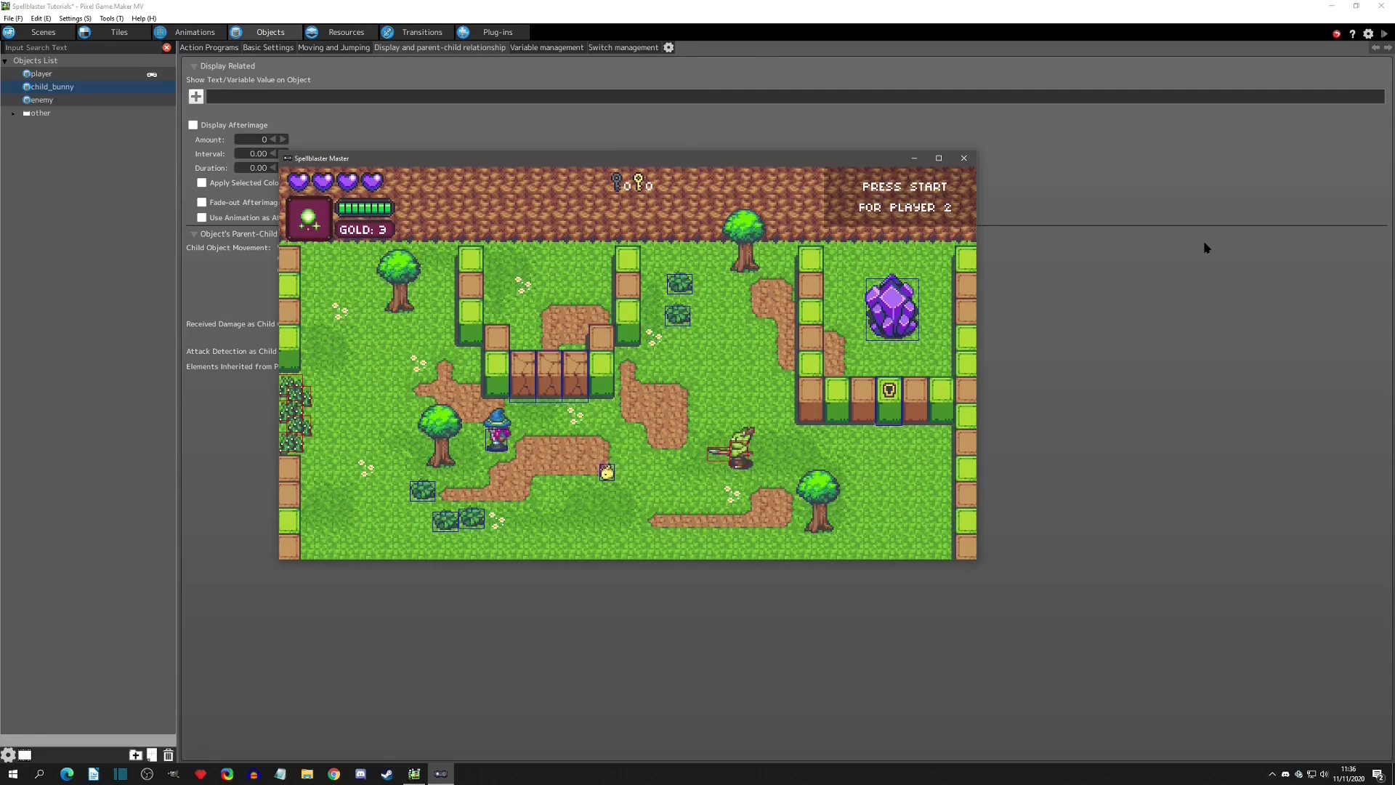
pyautogui.press('Left')
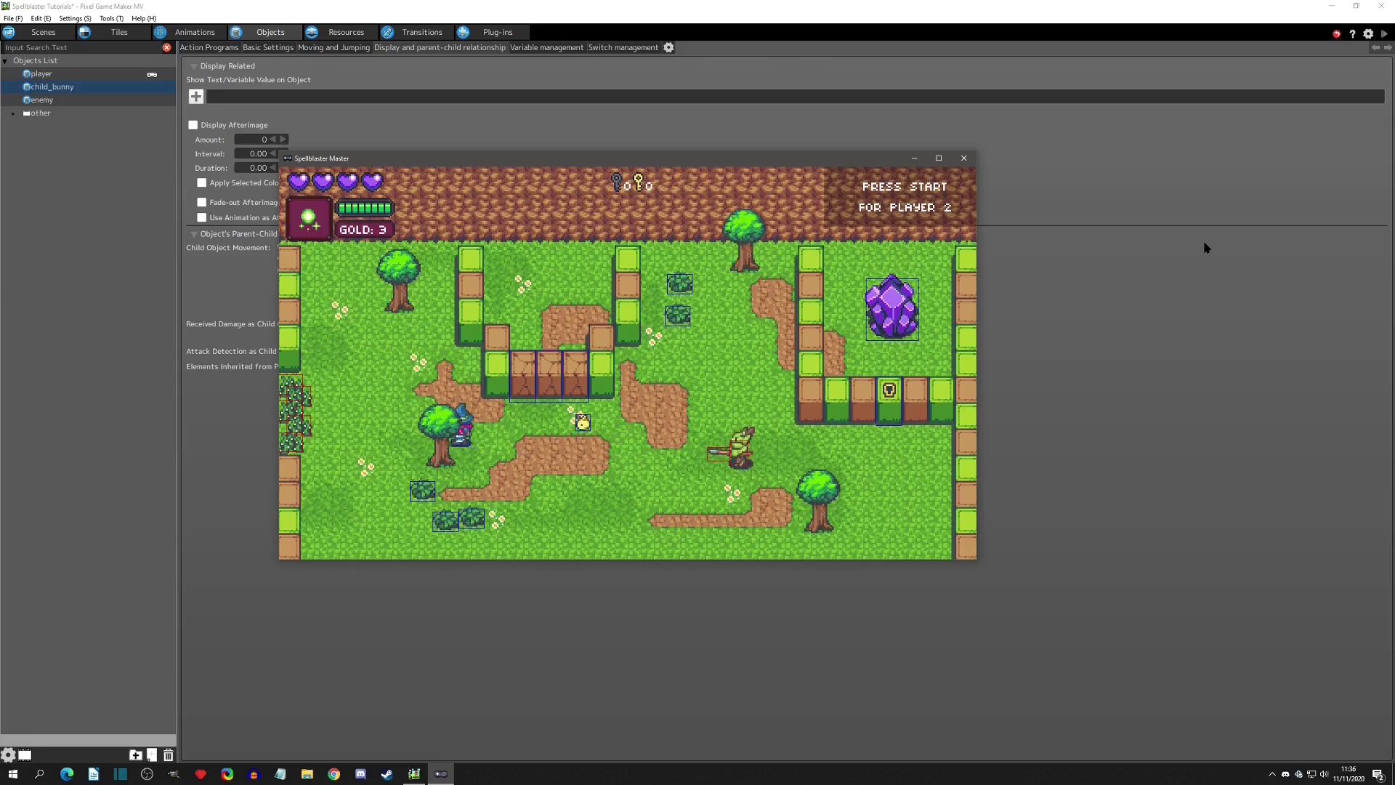
pyautogui.press('Left')
pyautogui.press('Up')
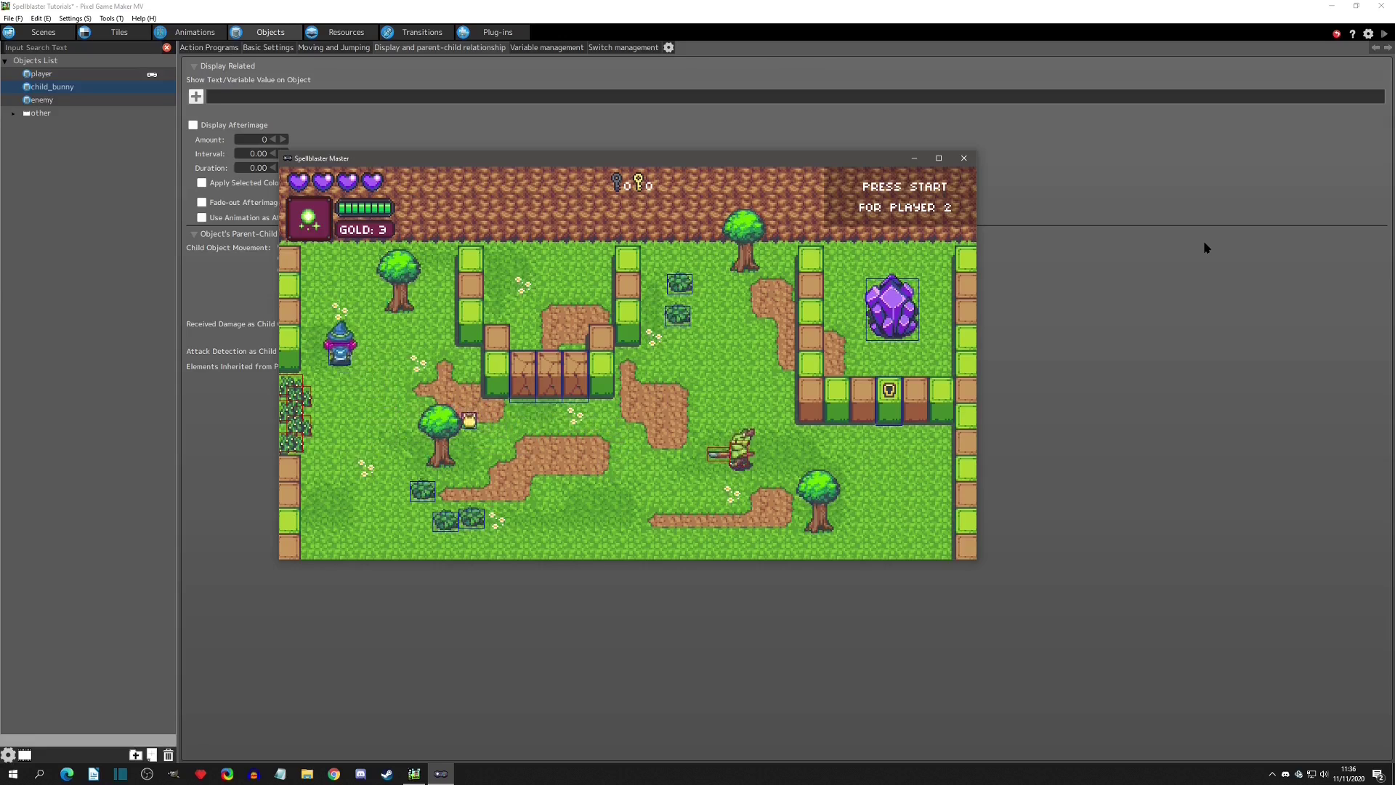
# - Walk the wizard up, then down-right toward the path and right, with the bunny trailing
pyautogui.press('Up')
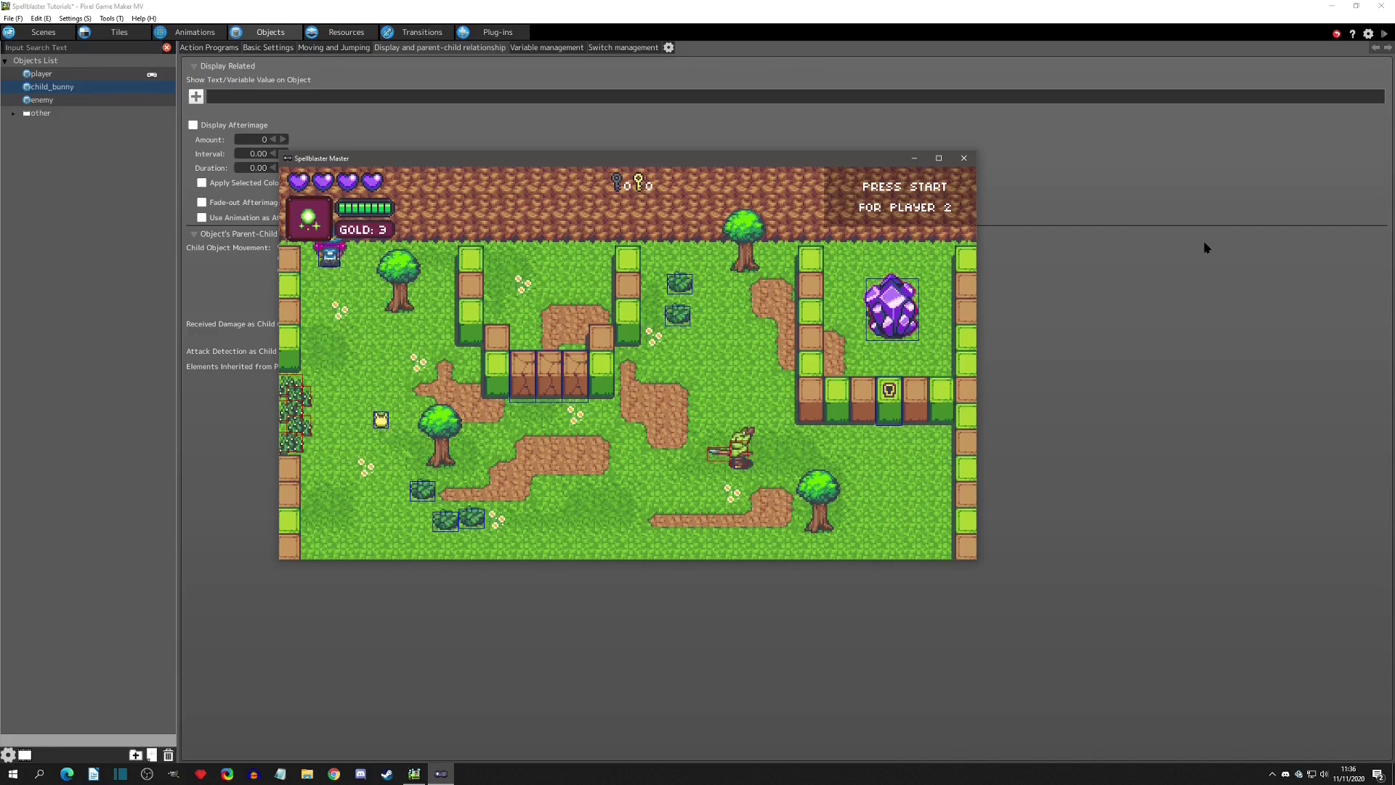
pyautogui.press('Down')
pyautogui.press('Right')
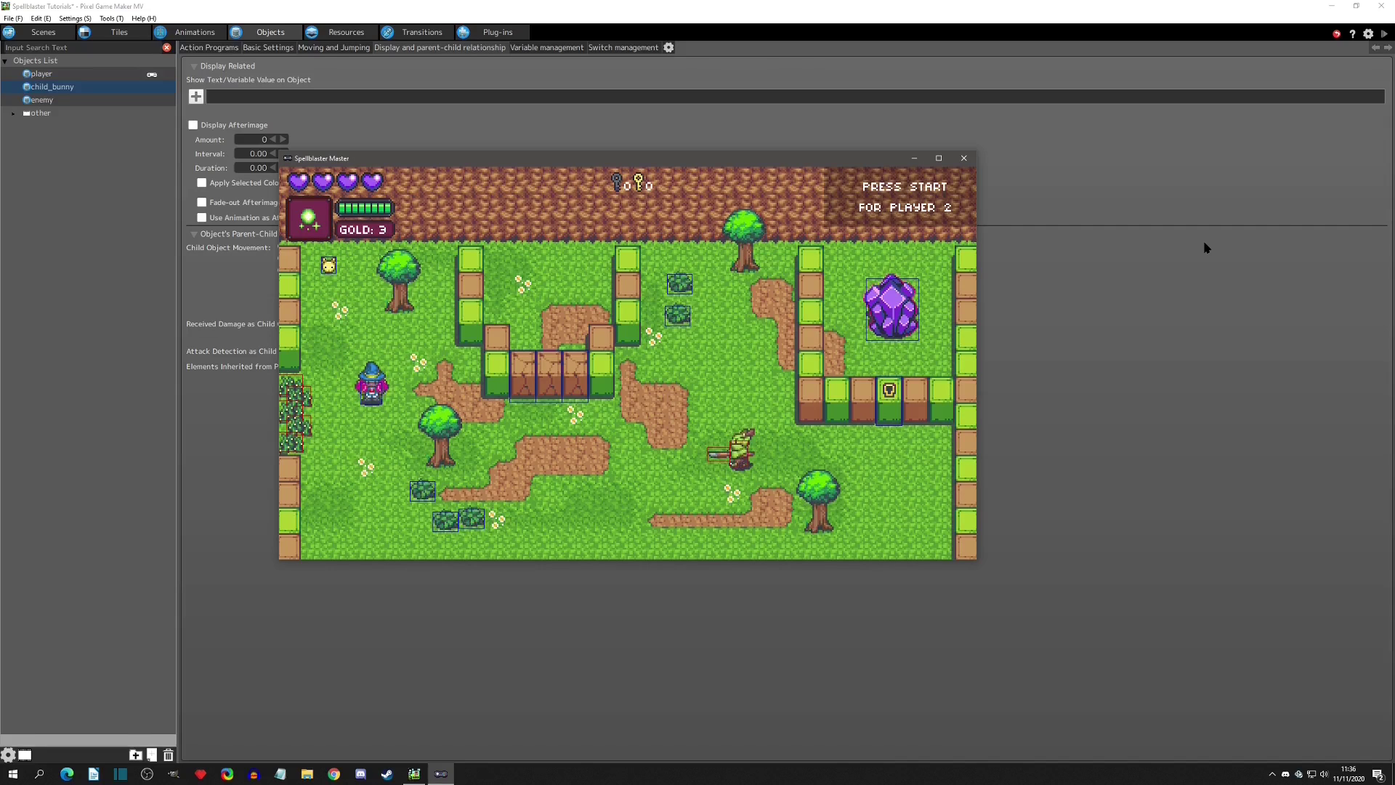
pyautogui.press('Right')
pyautogui.press('Down')
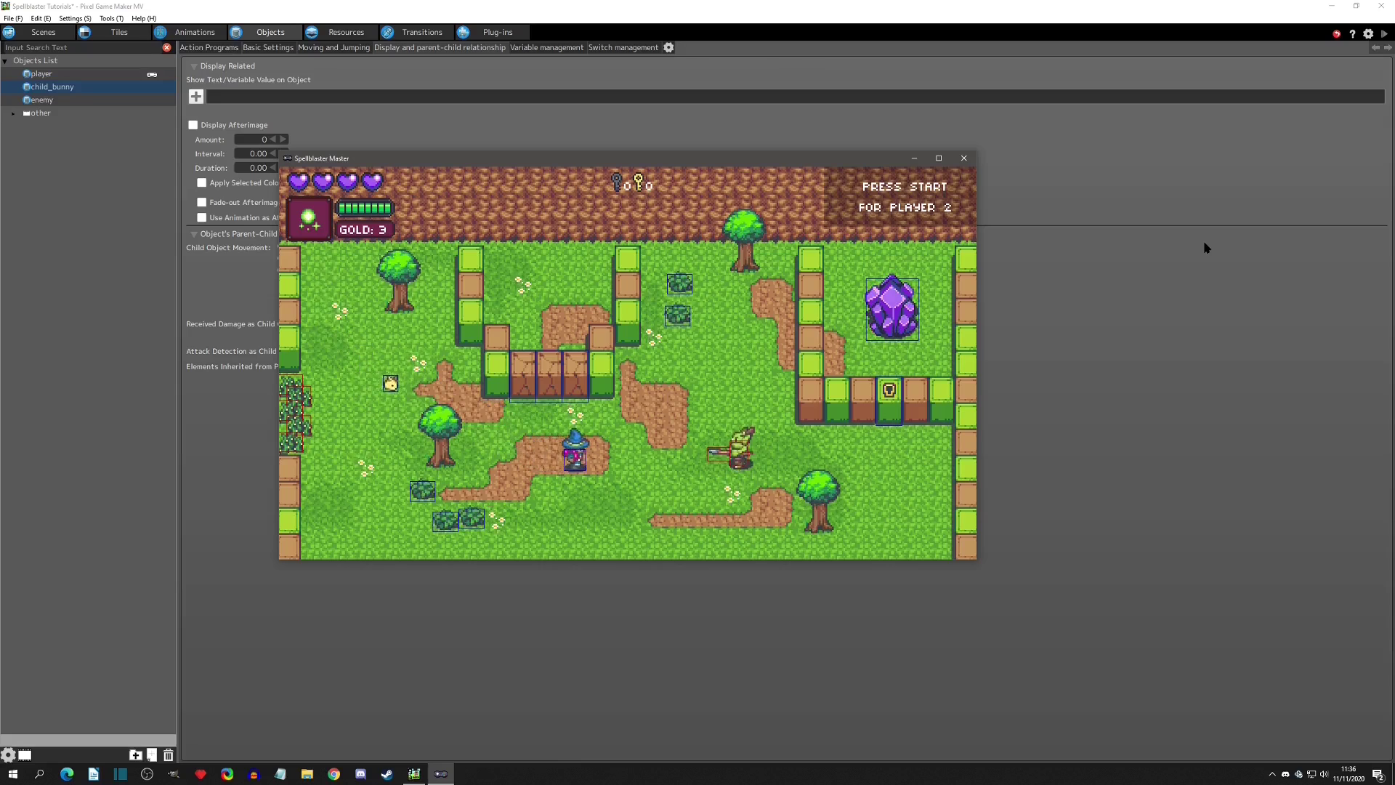
pyautogui.press('Right')
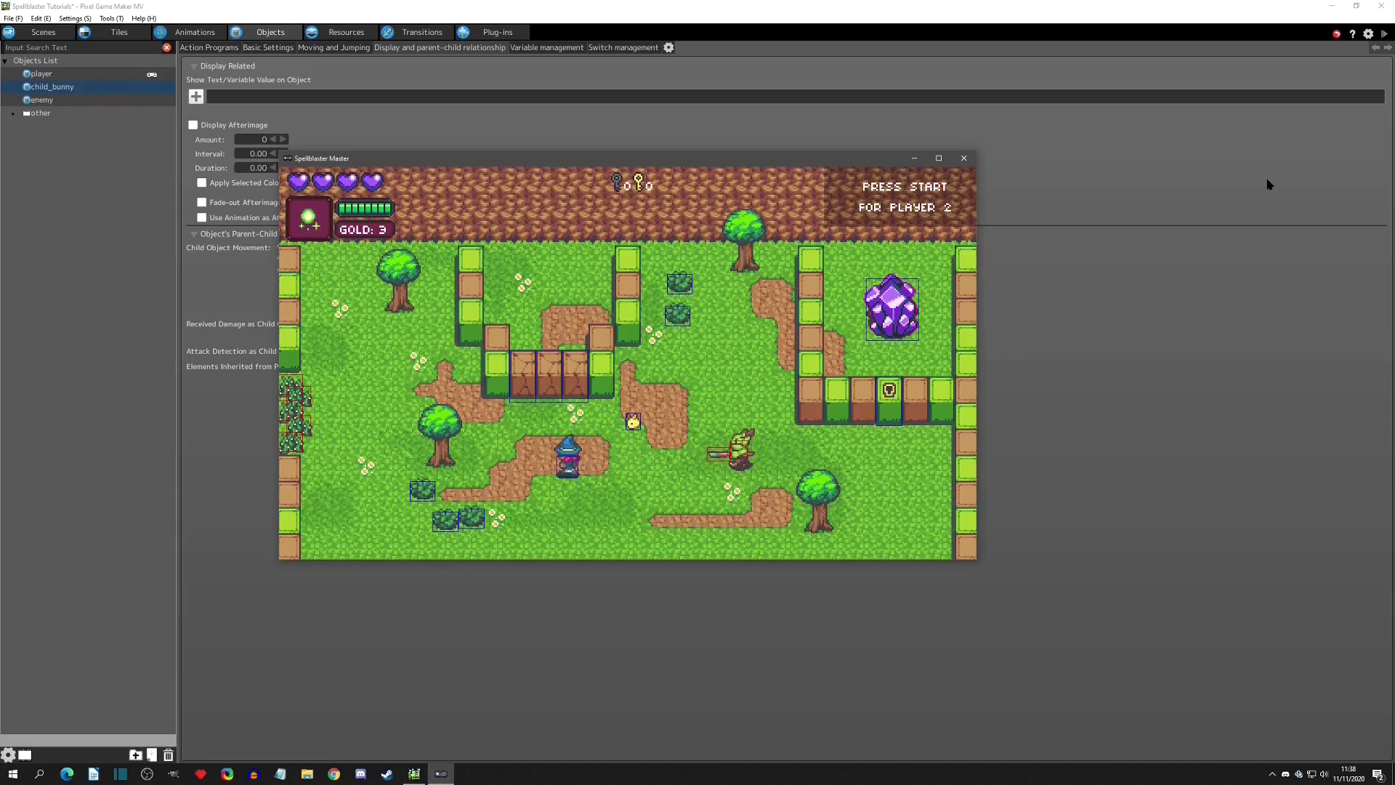
# - Walk the wizard back and forth along the dirt path, watching the bunny jump to him about once per second
pyautogui.press('Left')
pyautogui.press('Up')
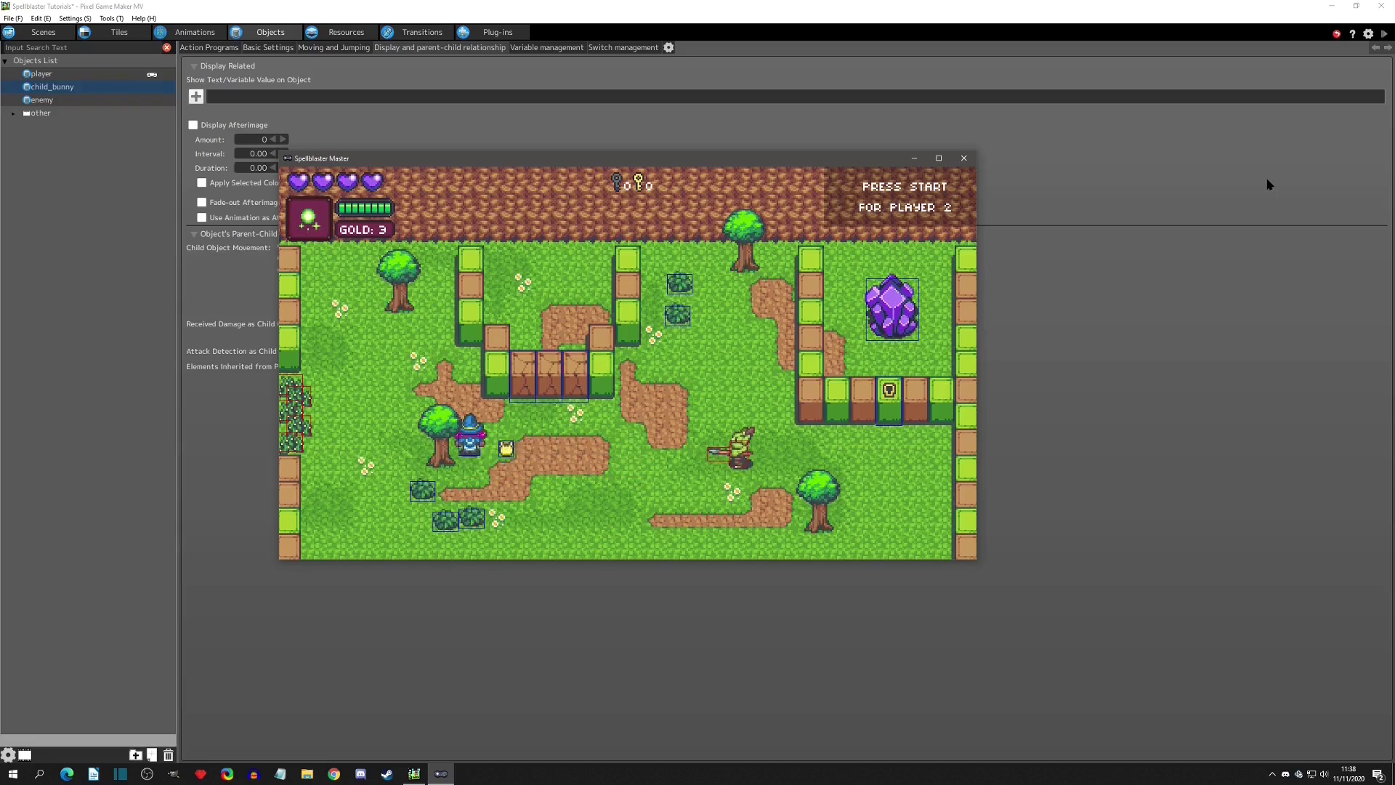
pyautogui.press('Right')
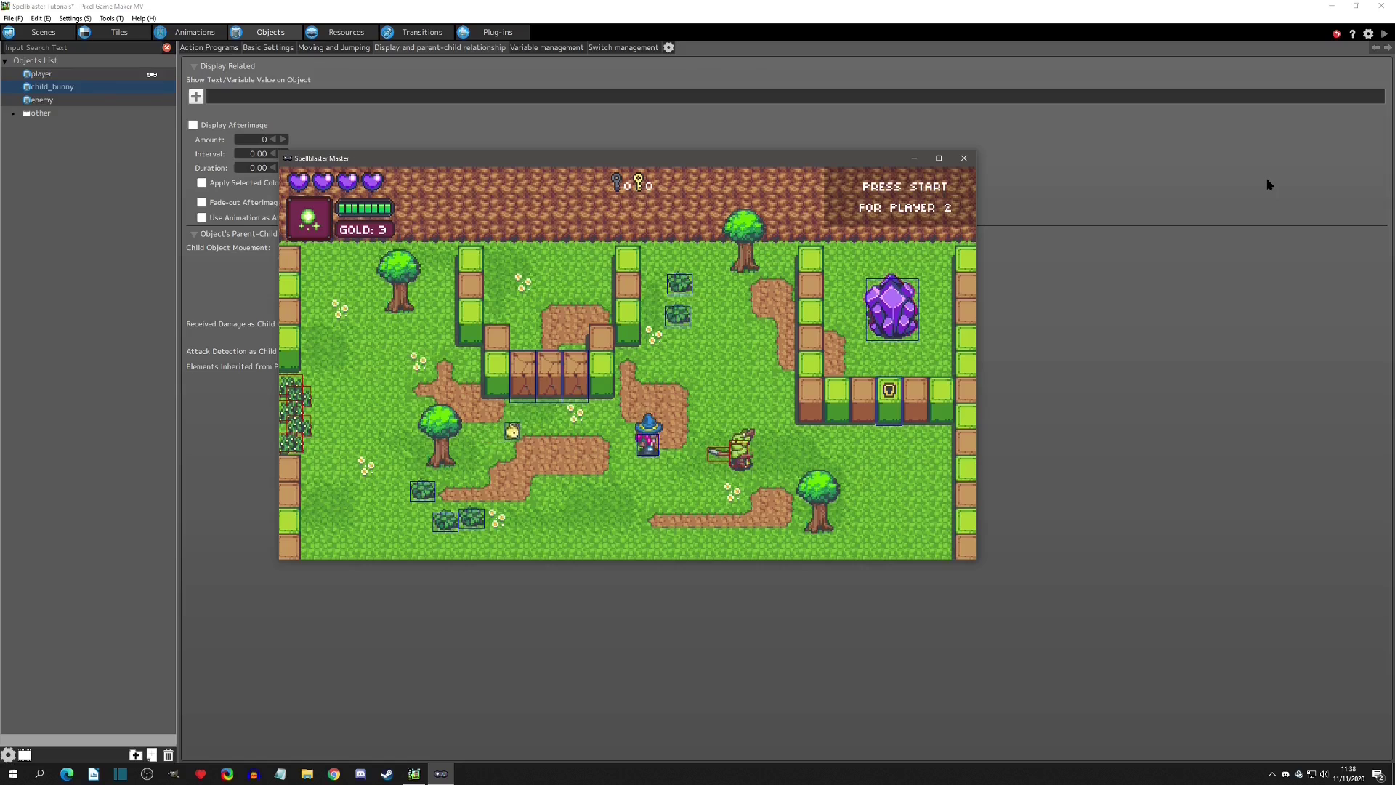
pyautogui.press('Left')
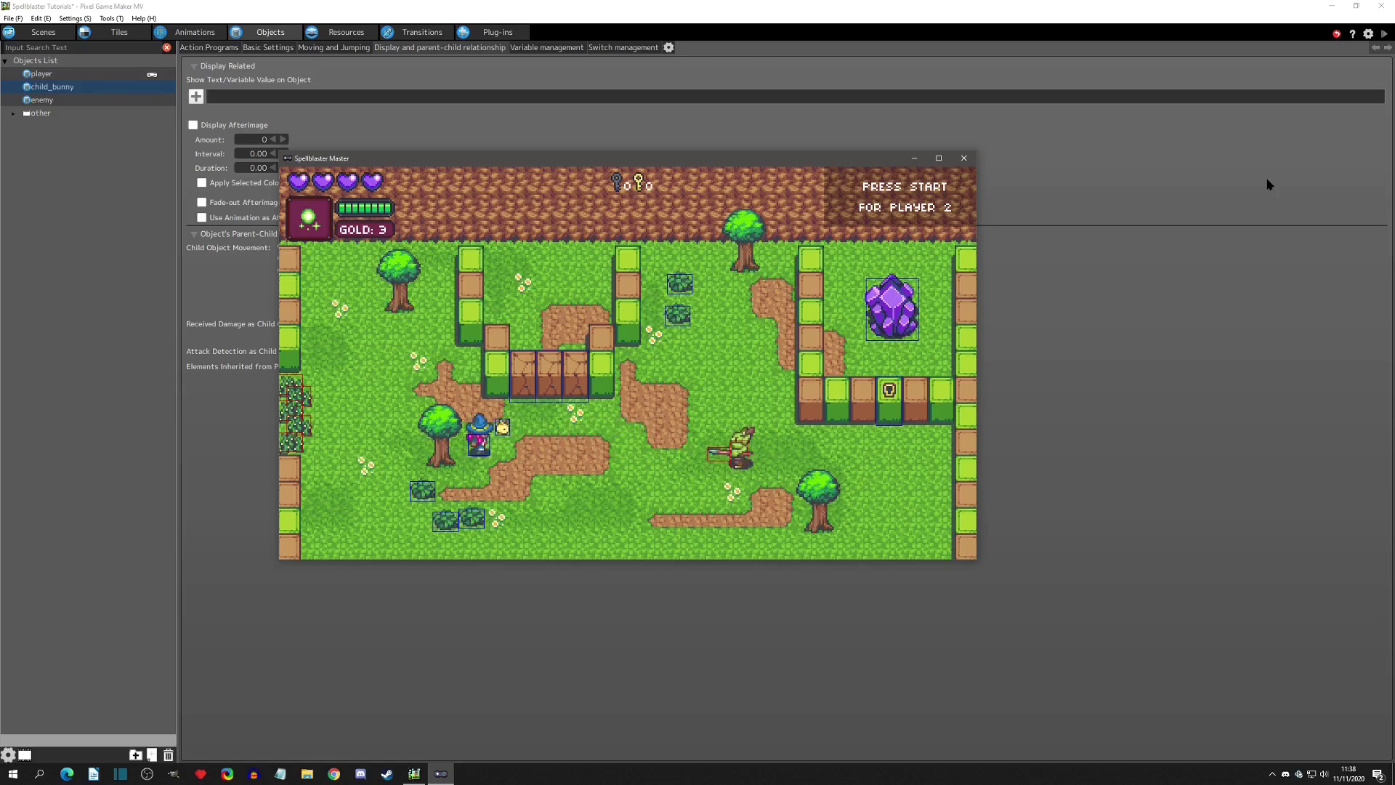
pyautogui.press('Right')
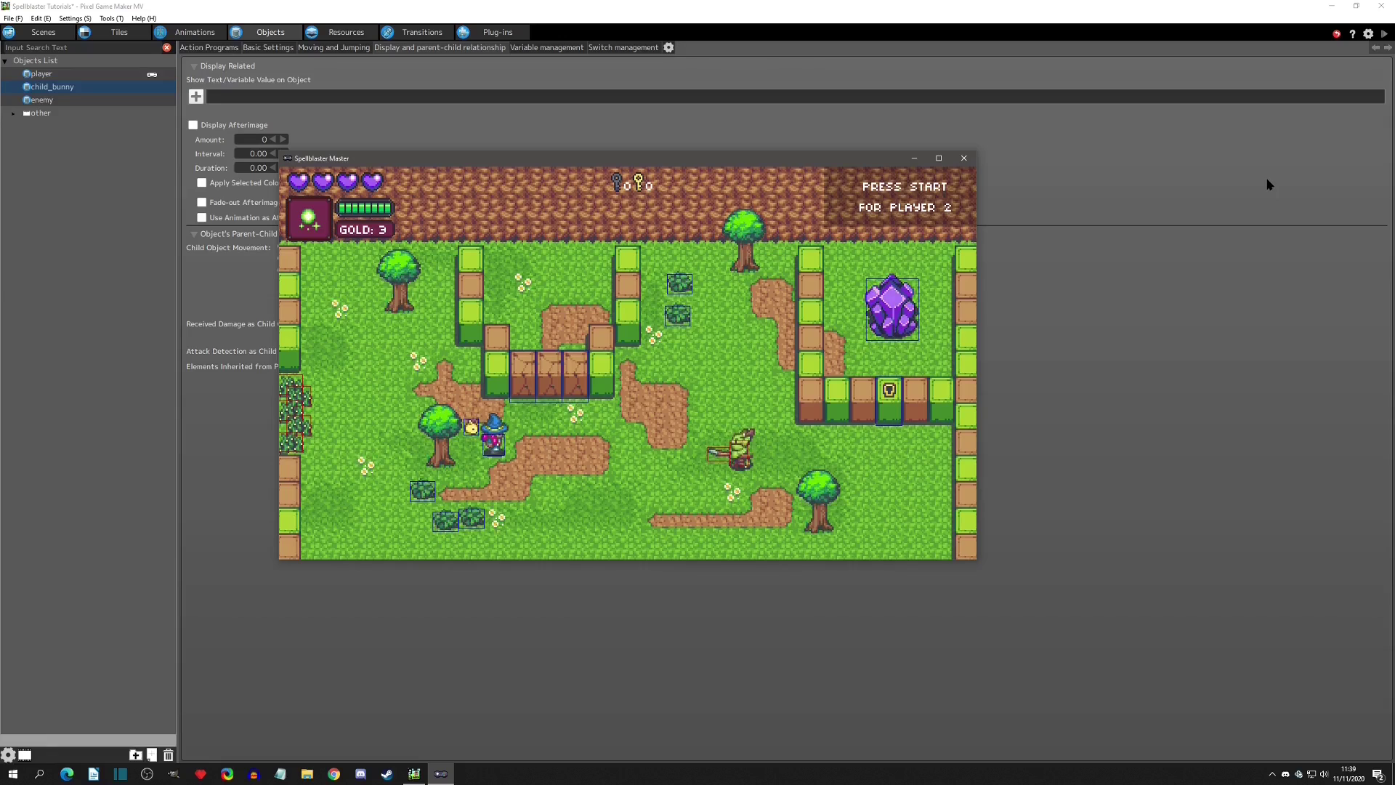
pyautogui.press('Right')
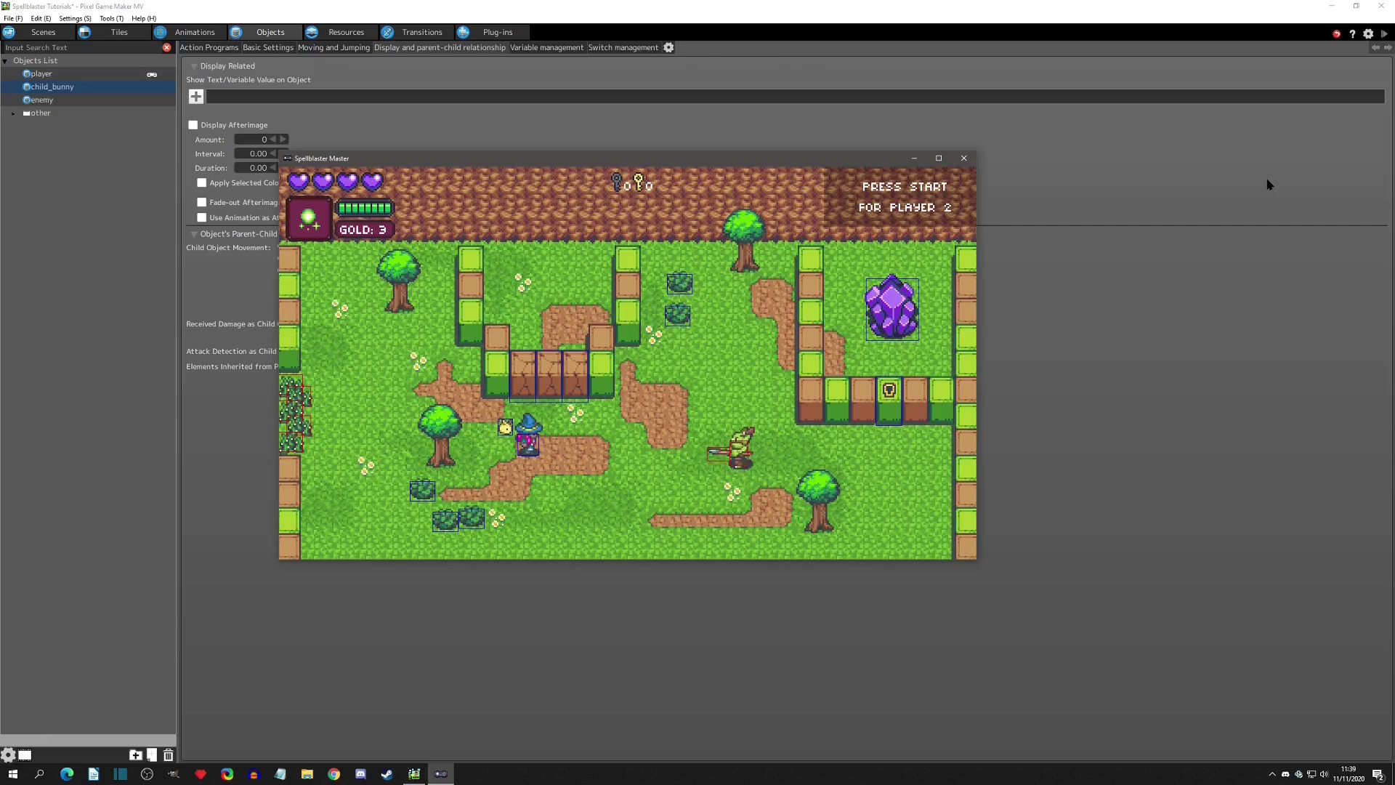
pyautogui.press('Right')
pyautogui.press('Up')
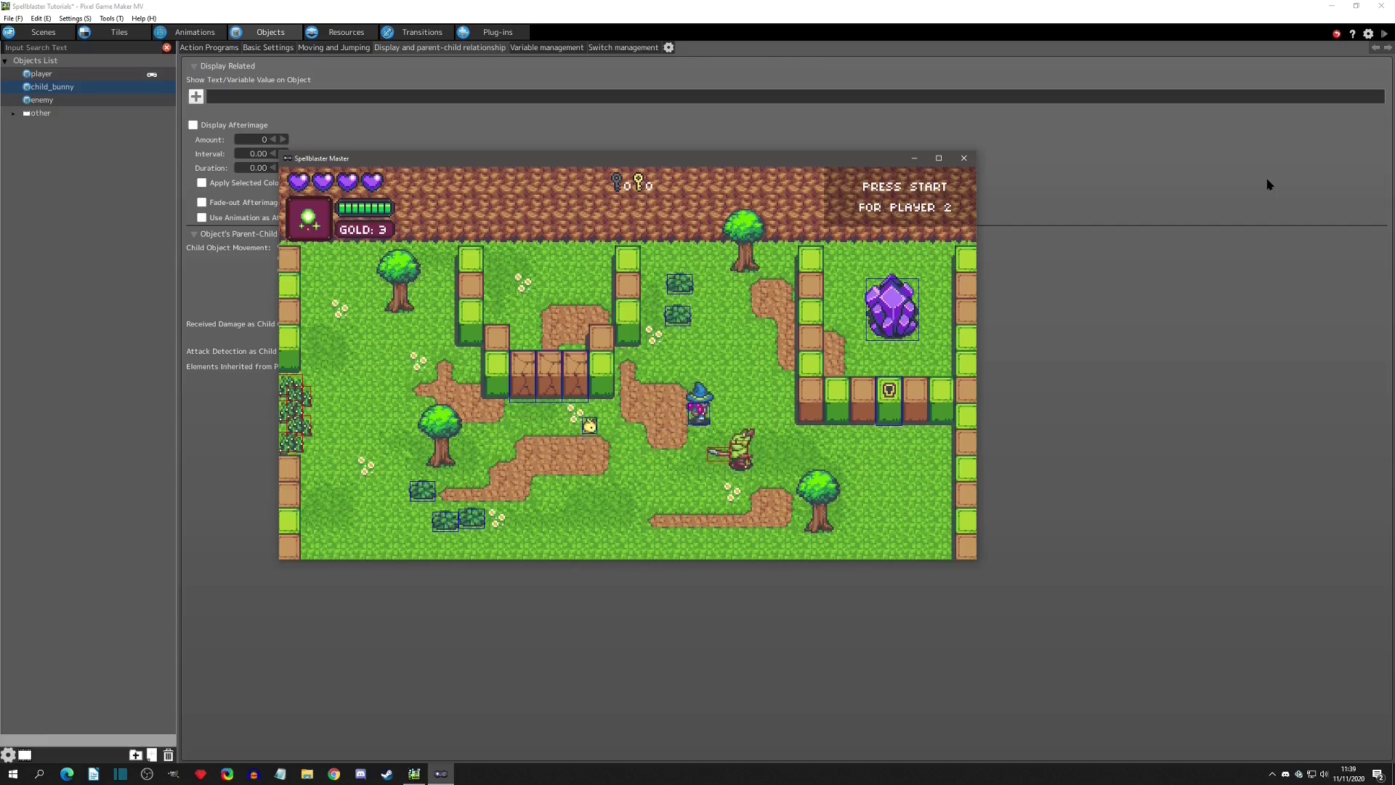
pyautogui.press('Left')
pyautogui.press('Down')
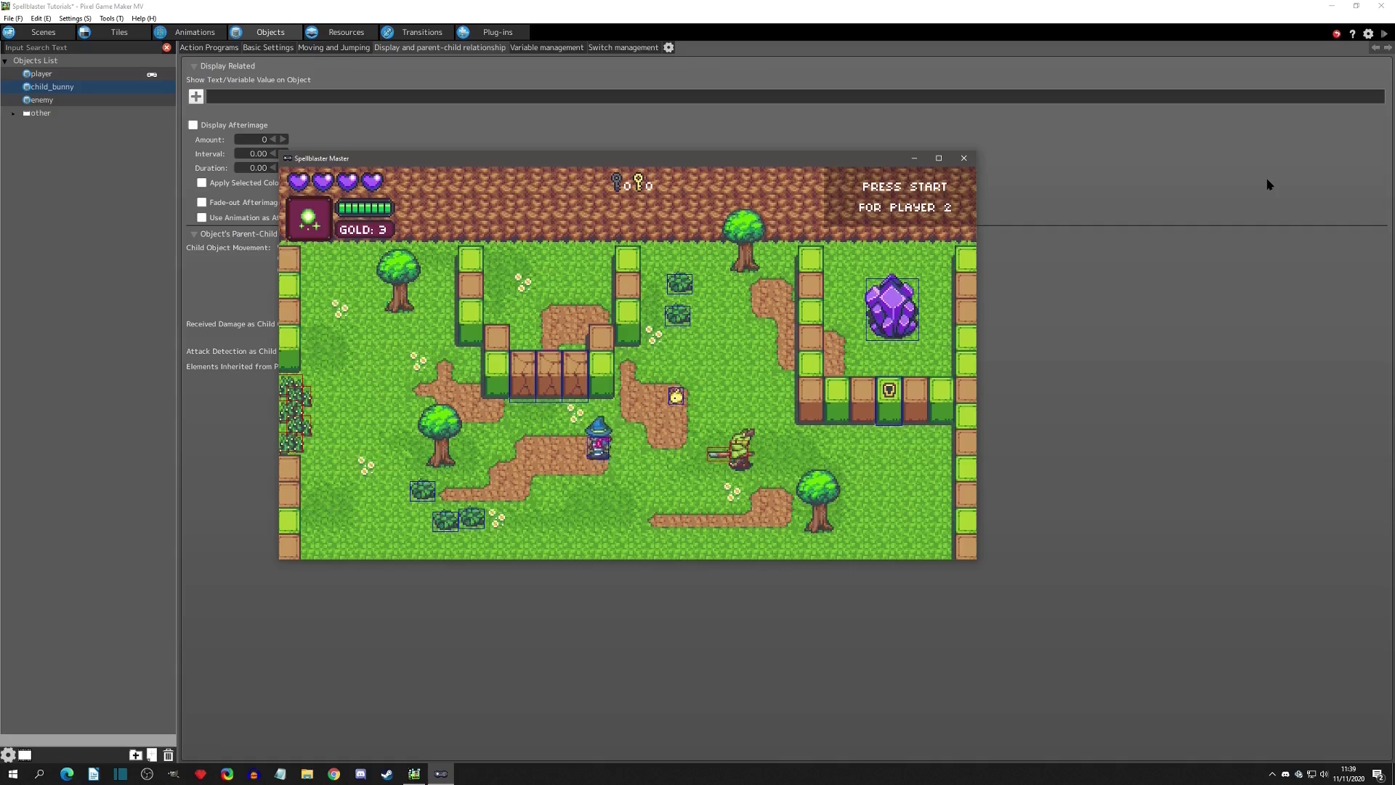
pyautogui.press('Left')
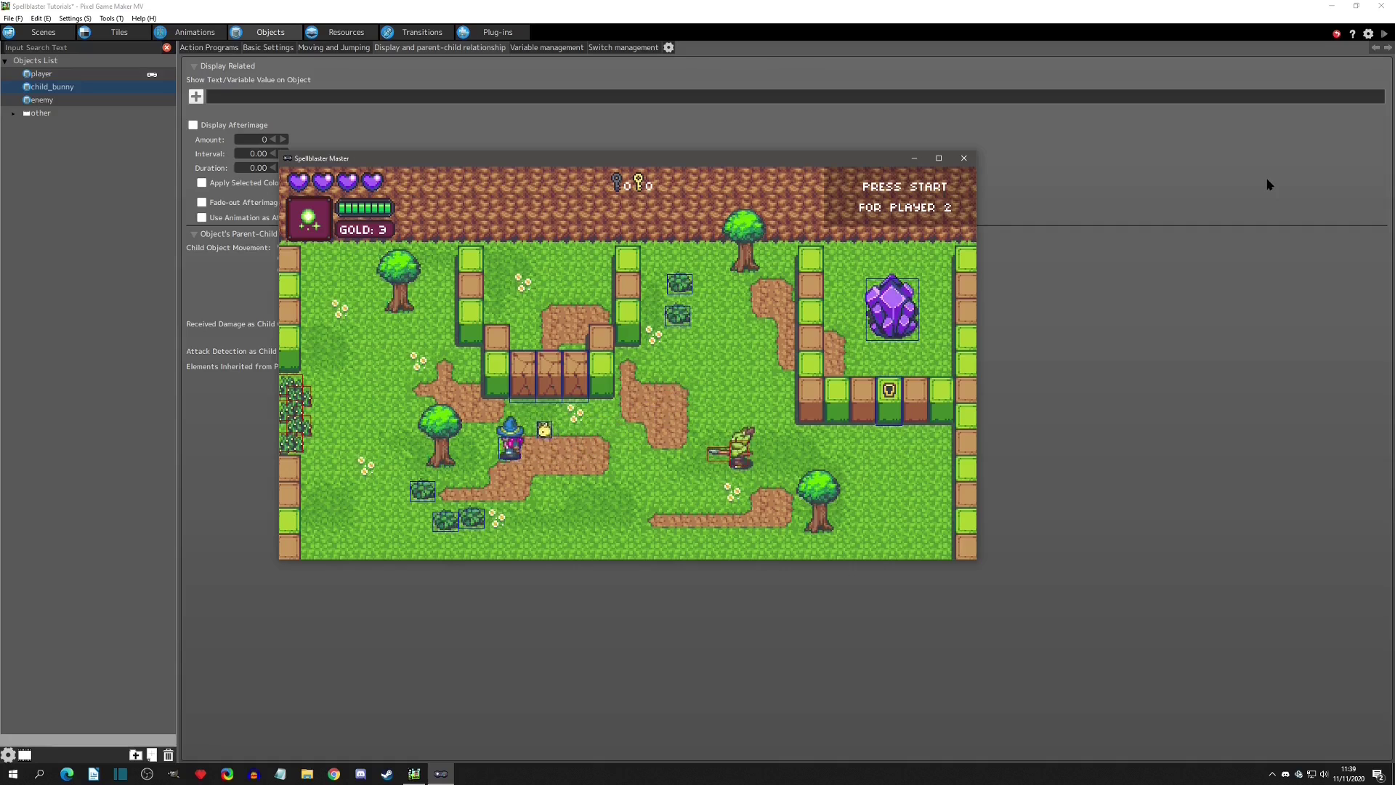
# - Close the test play, commit the 0.00-second interval, relaunch with F5 and walk the wizard around
pyautogui.click(963, 157)
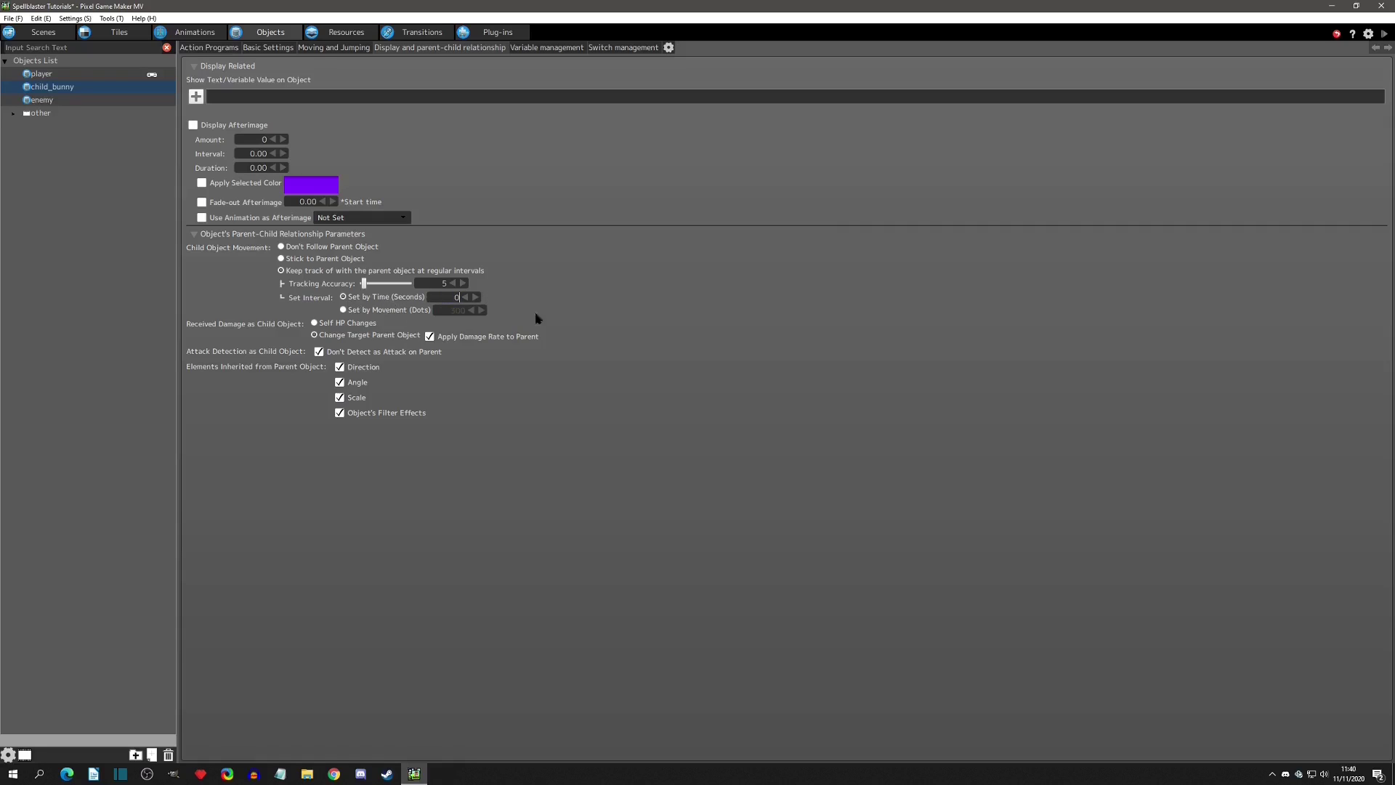
pyautogui.press('F5')
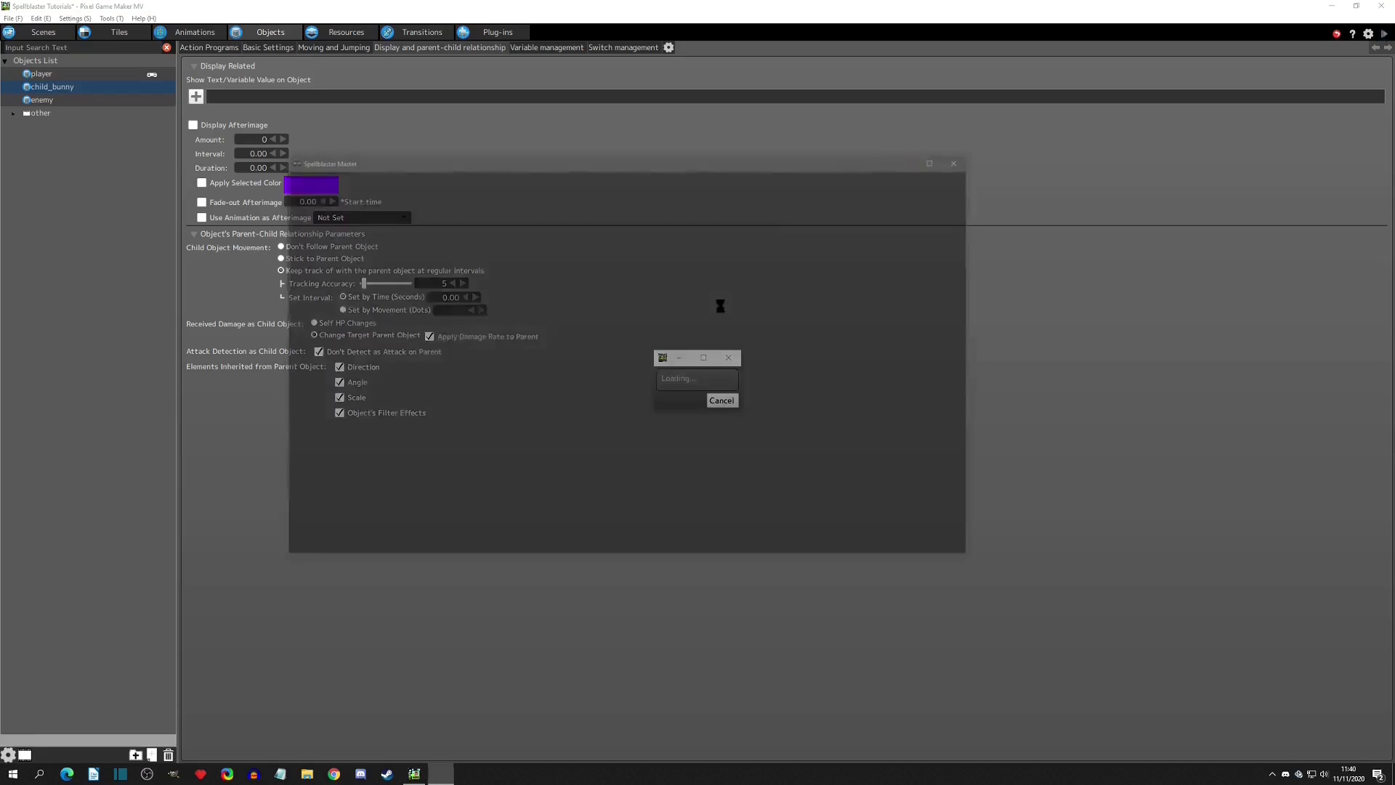
pyautogui.press('Up')
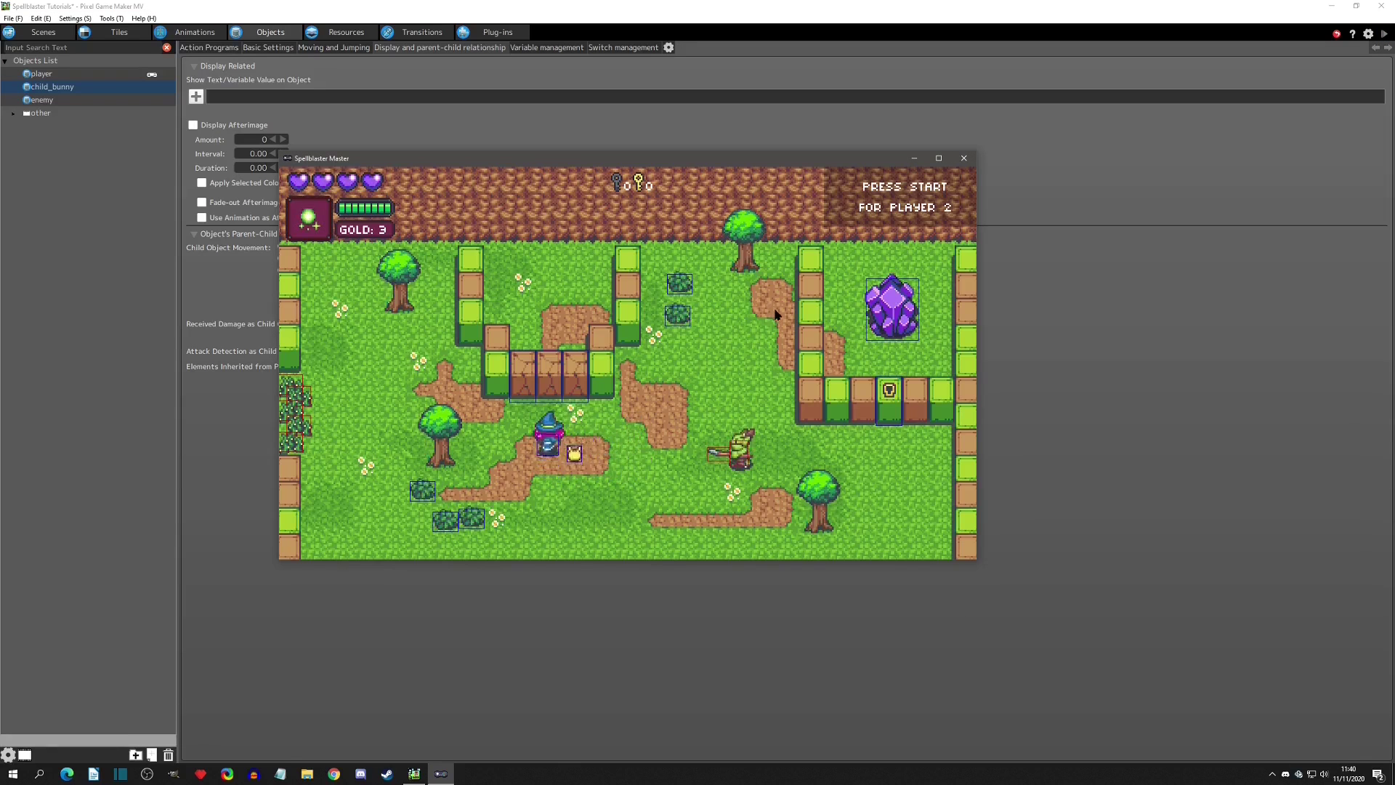
pyautogui.press('Right')
pyautogui.press('Down')
pyautogui.press('Left')
# - Walk the wizard up-left, right and down to the lower dirt patch, then close the test play
pyautogui.press('Up')
pyautogui.press('Left')
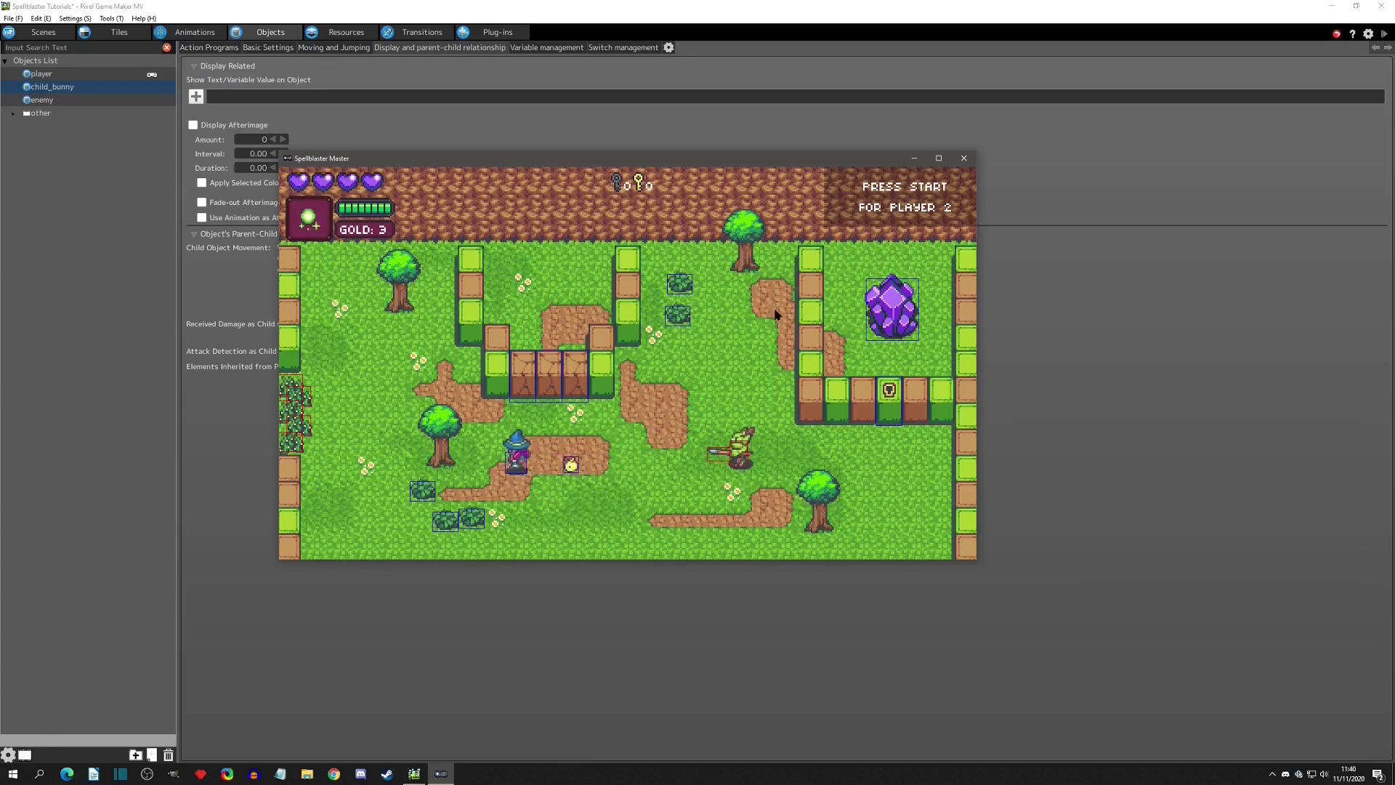
pyautogui.press('Right')
pyautogui.press('Down')
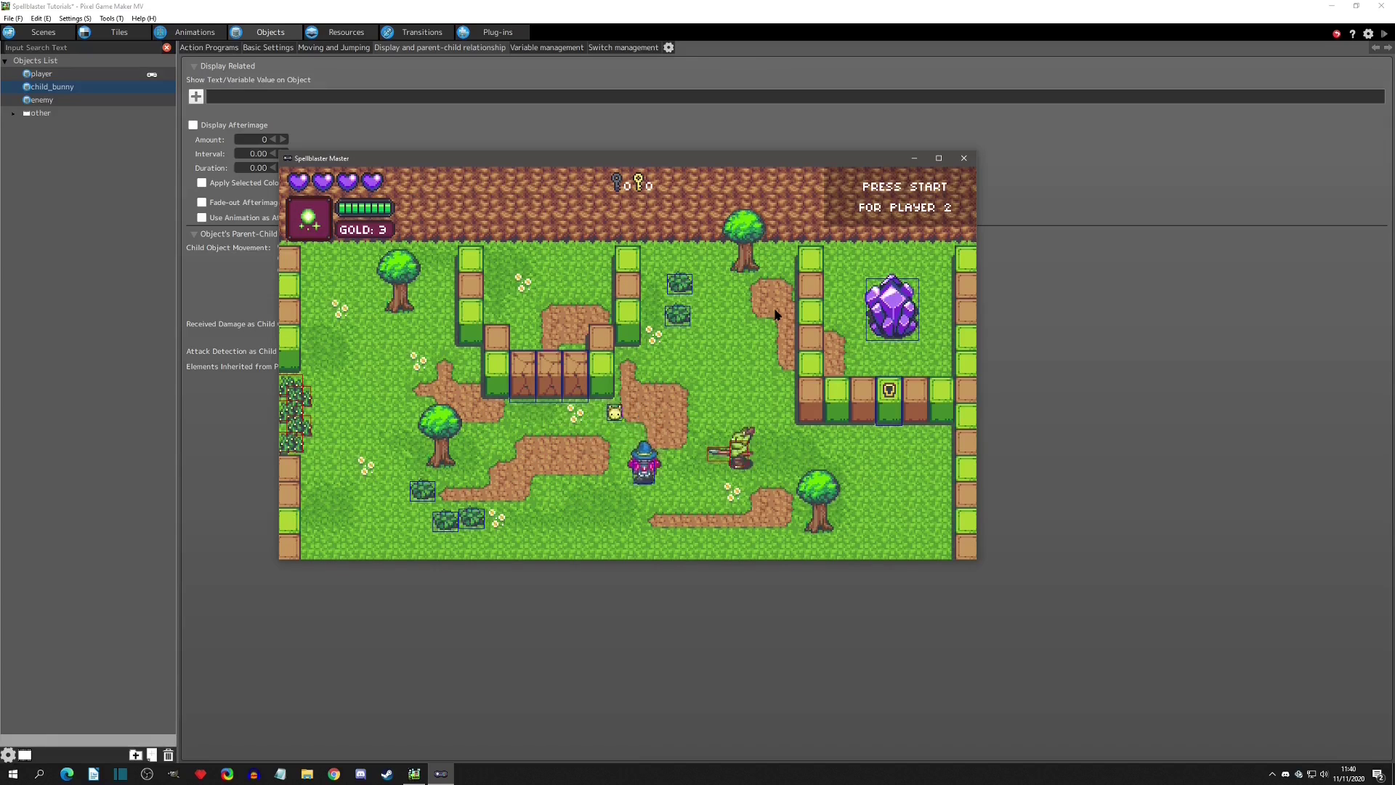
pyautogui.press('Left')
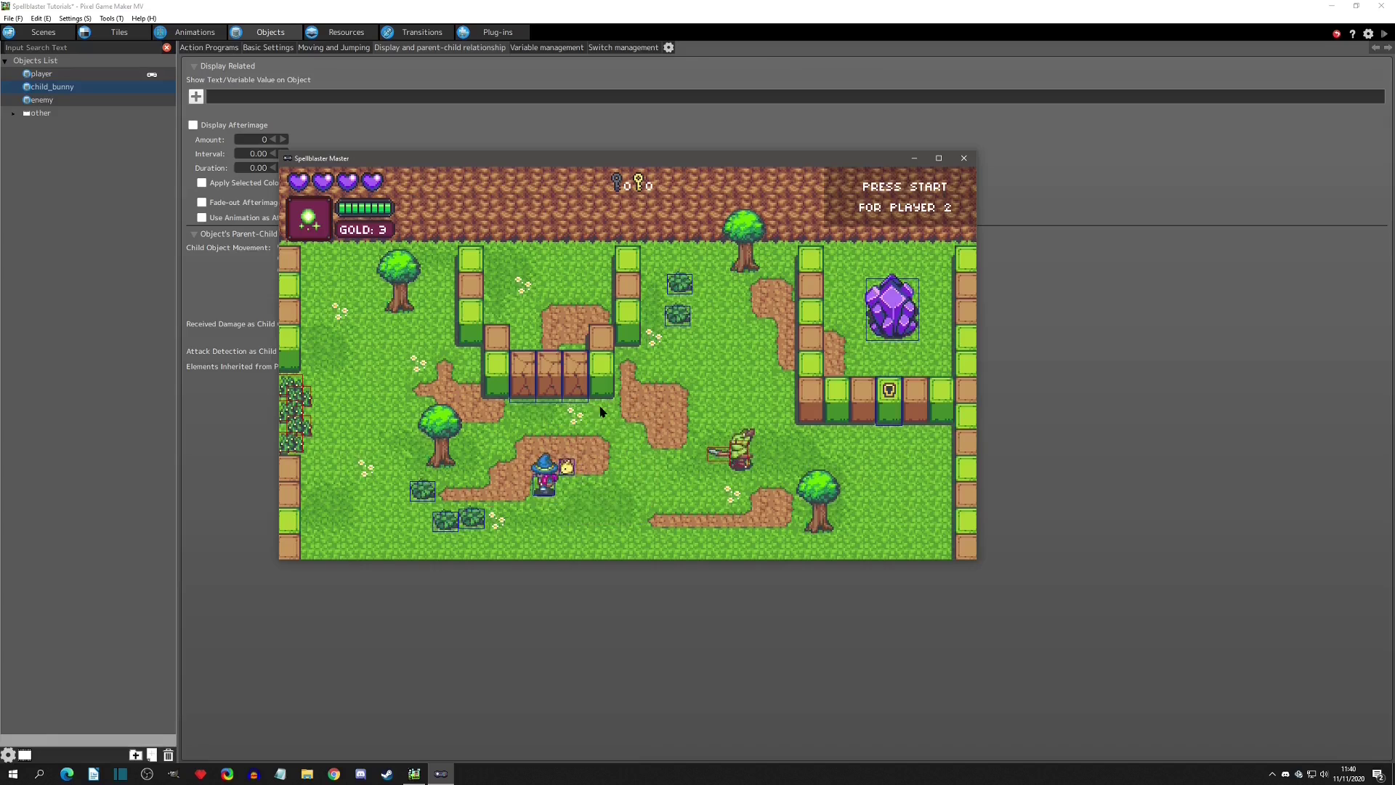
pyautogui.press('Up')
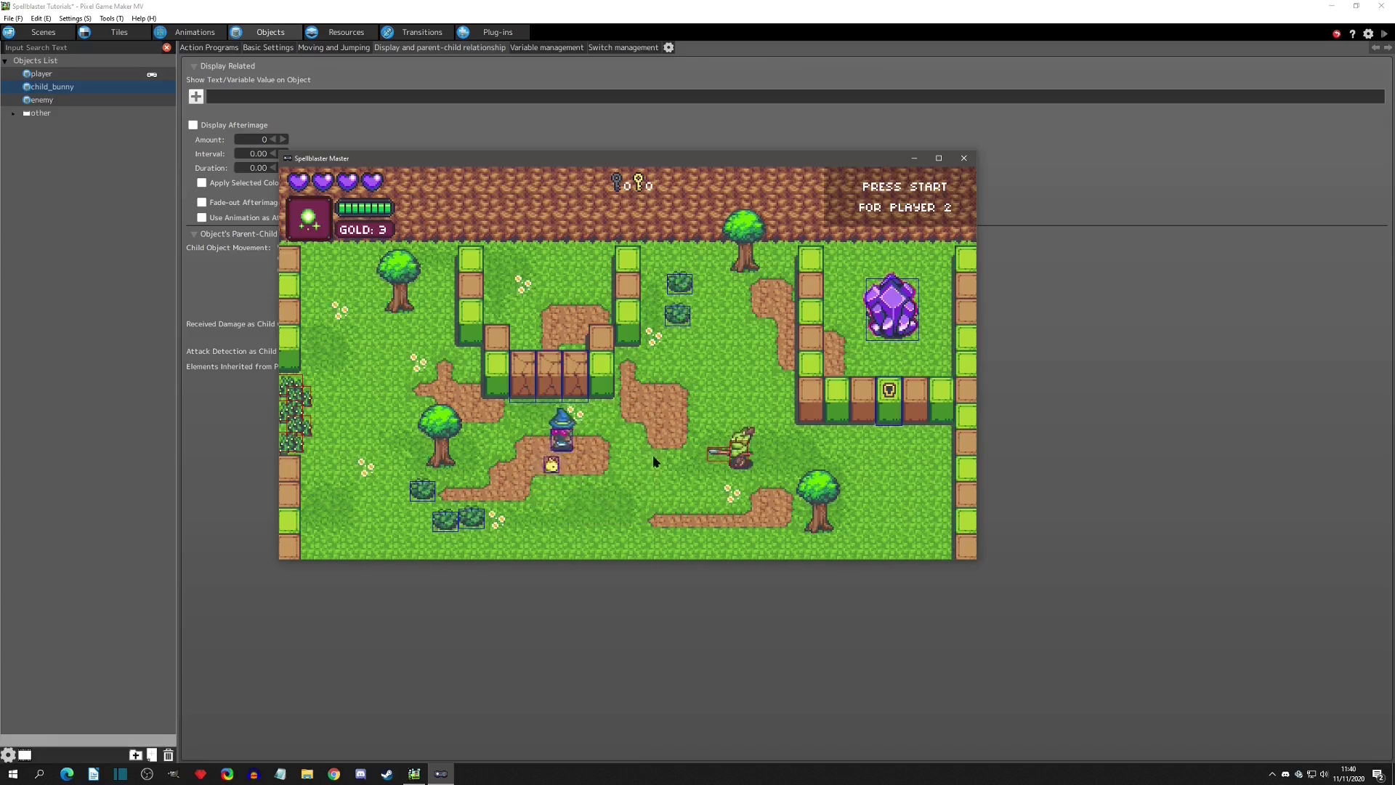
pyautogui.press('Right')
pyautogui.click(964, 159)
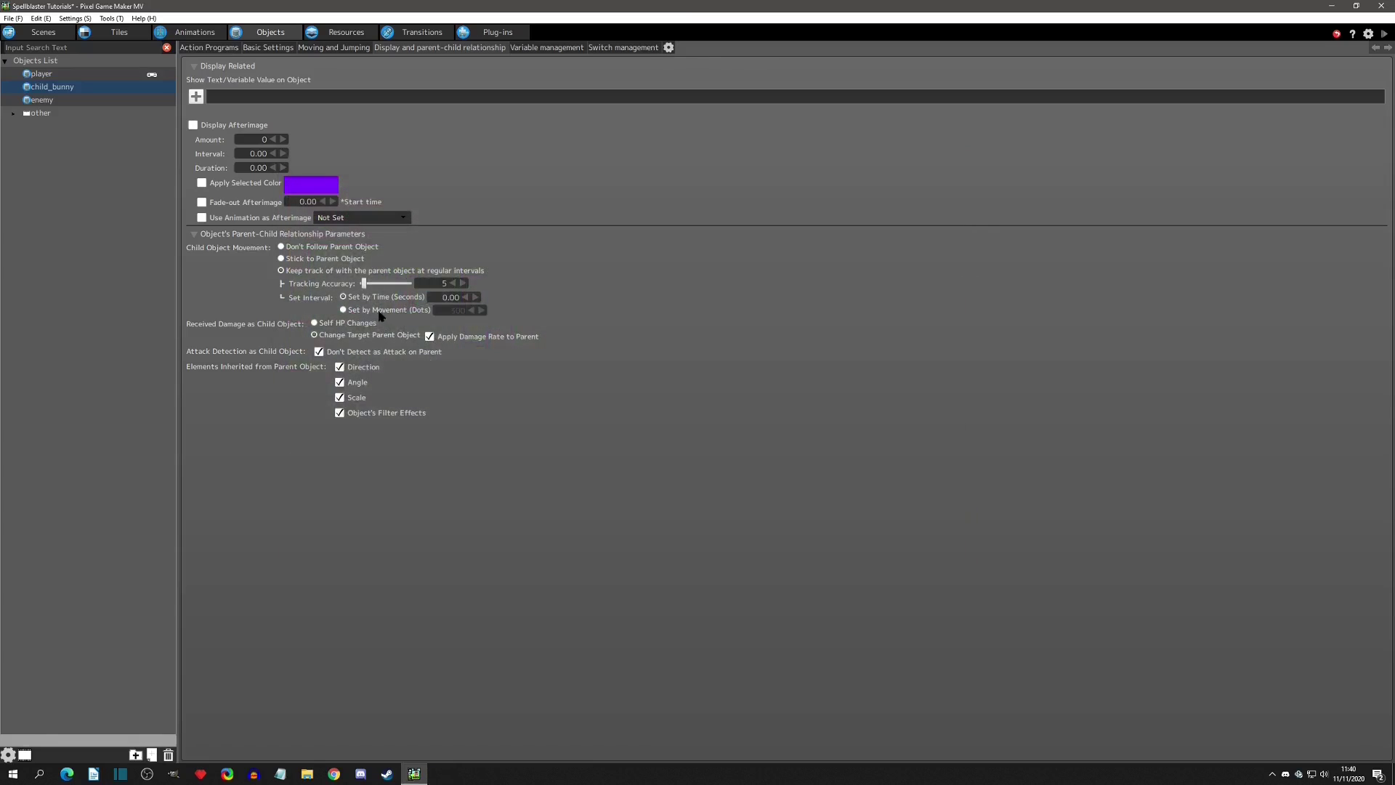